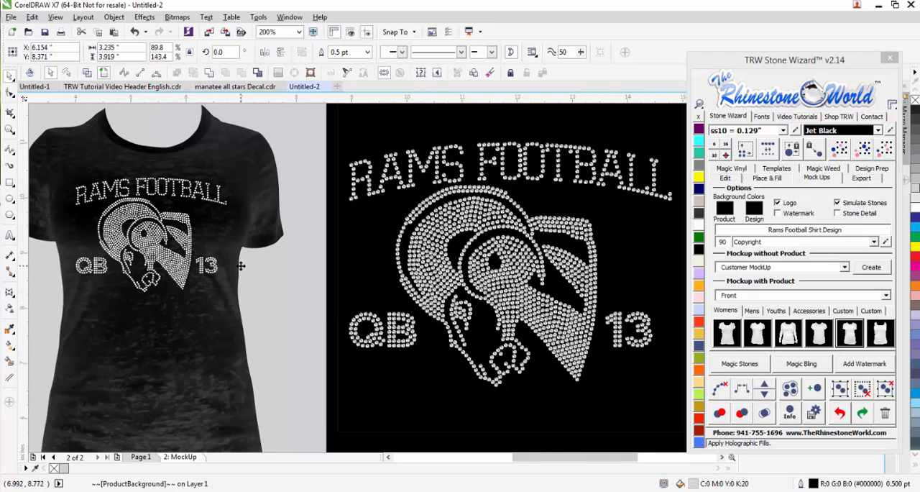
- Examine the Rams Football shirt mock-up as a whole and its rhinestone design up close
scroll(242, 266, down, 1)
click(519, 310)
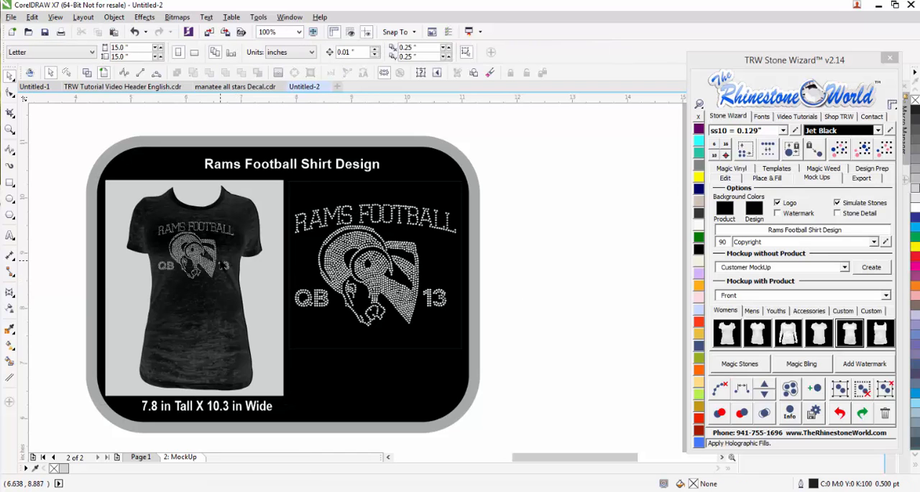
scroll(263, 250, up, 1)
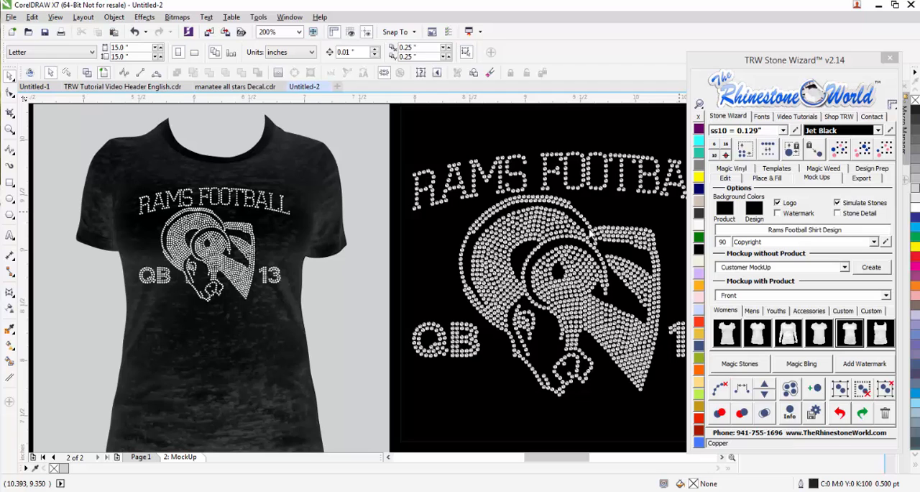
click(377, 199)
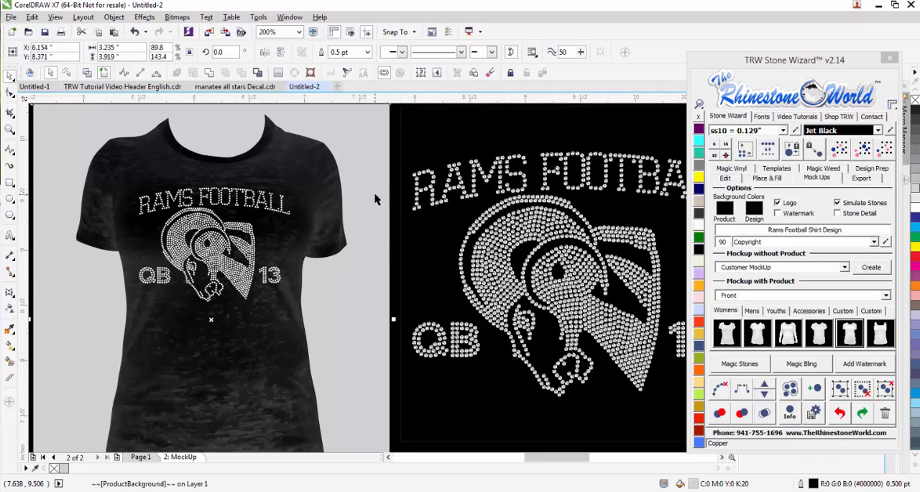
scroll(374, 195, down, 1)
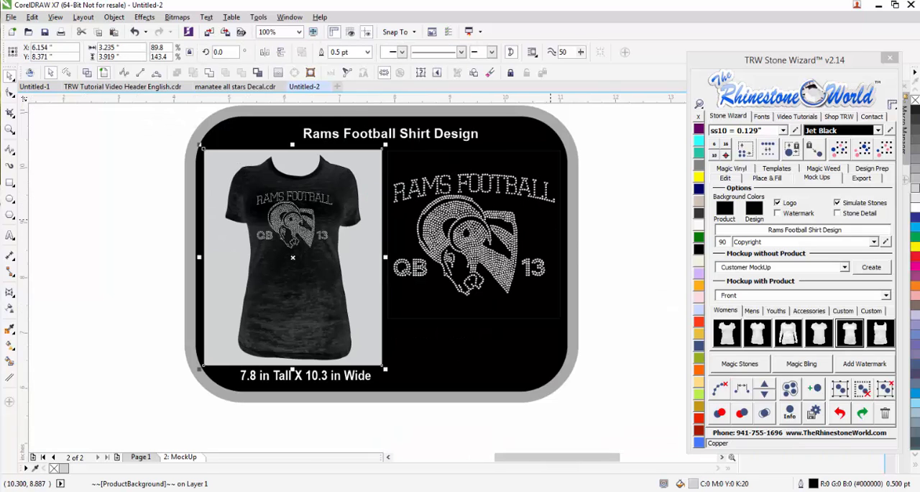
click(586, 238)
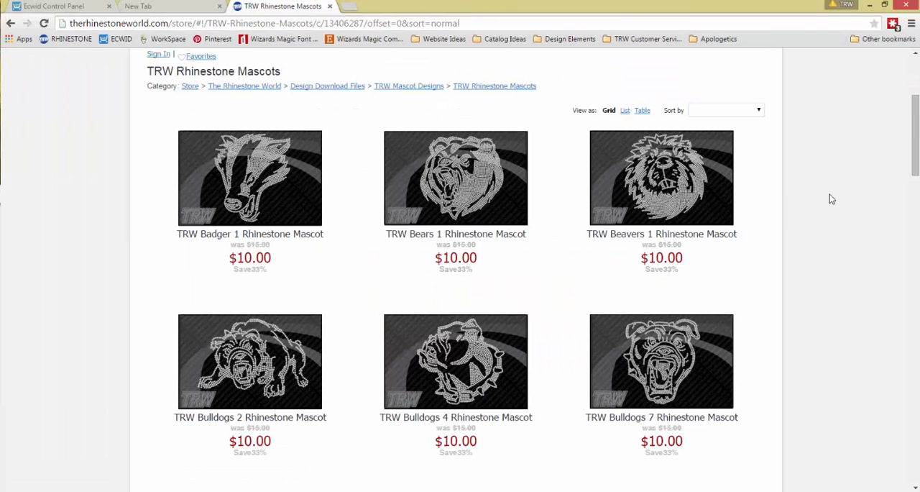
- Browse the TRW Rhinestone Mascots store category from the Badger to the Trojans designs and back to review the available mascots
scroll(468, 213, down, 5)
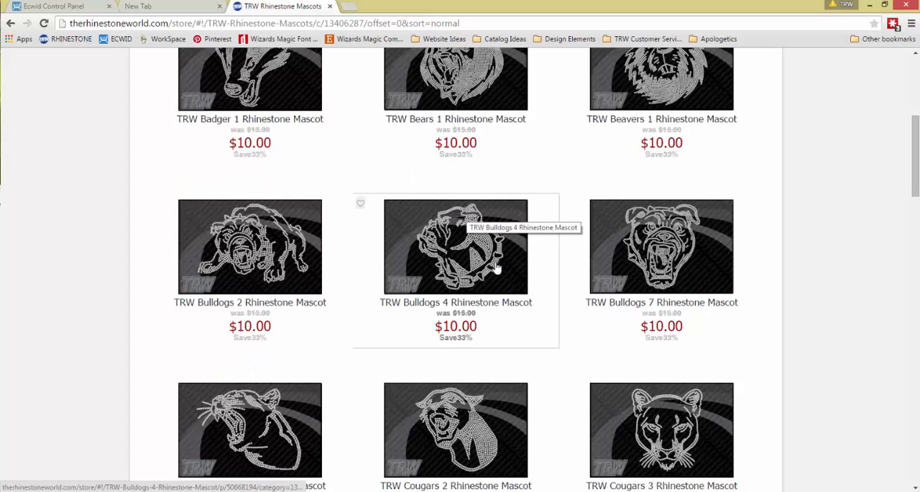
scroll(500, 271, down, 4)
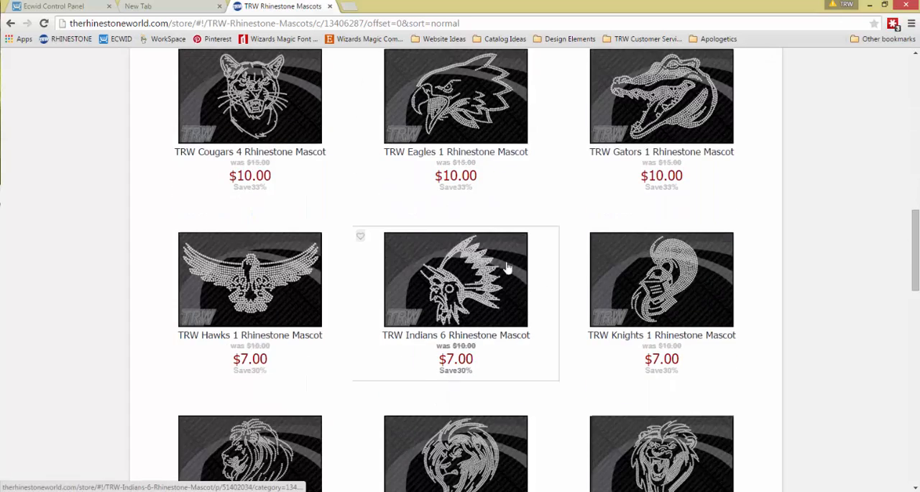
scroll(499, 281, down, 3)
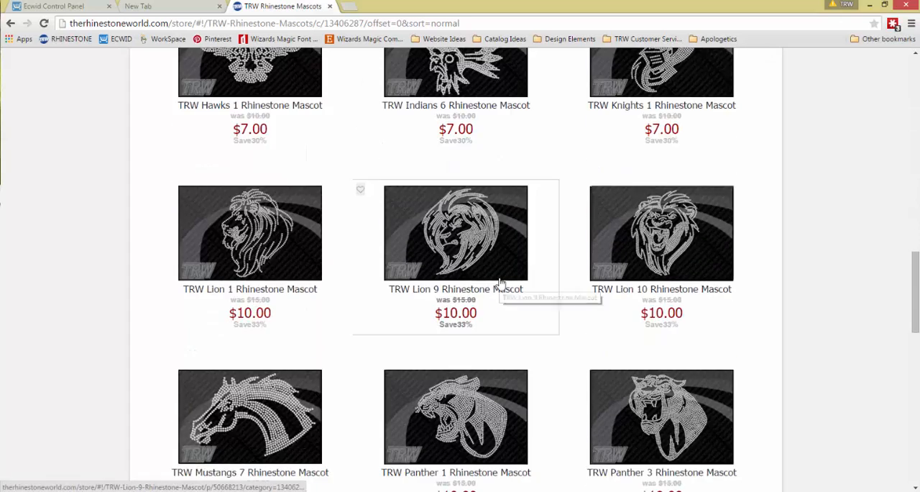
scroll(331, 284, down, 2)
scroll(468, 333, down, 3)
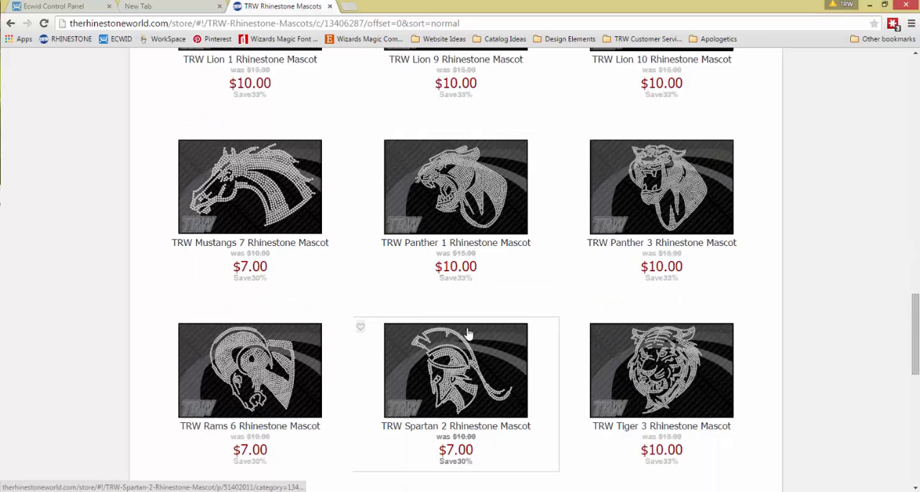
scroll(468, 333, down, 1)
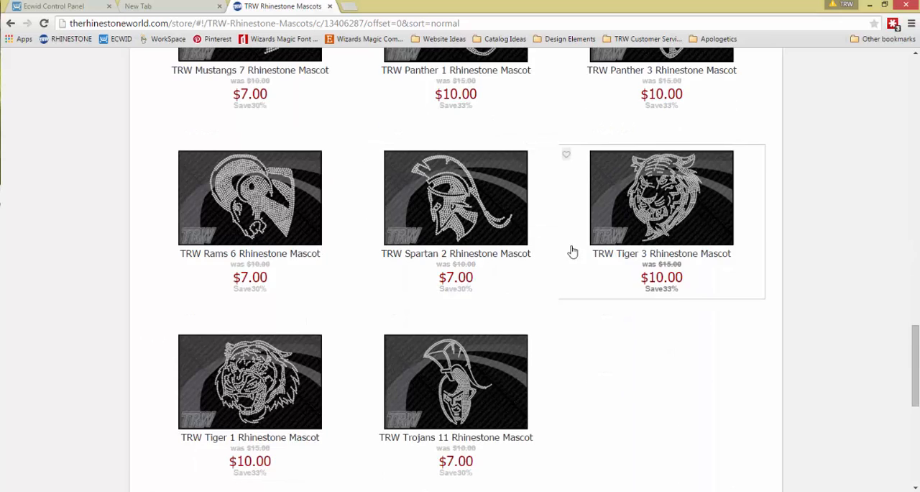
scroll(514, 371, up, 6)
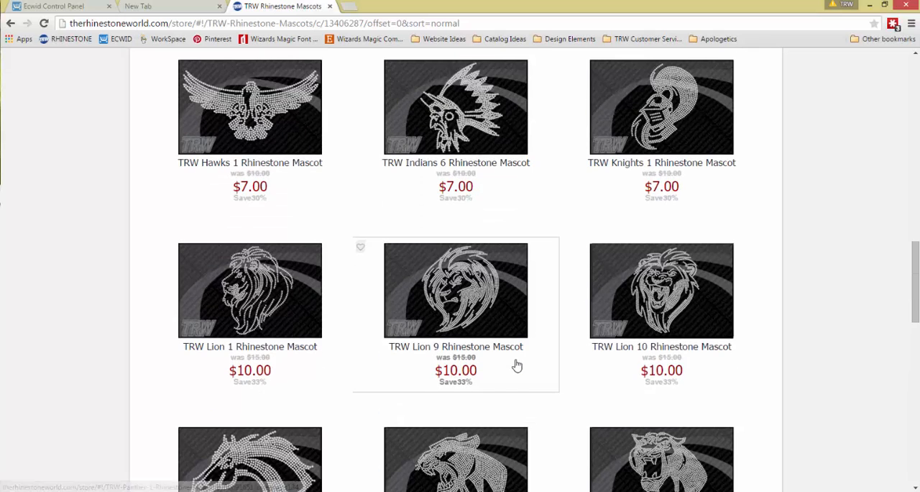
scroll(516, 365, up, 5)
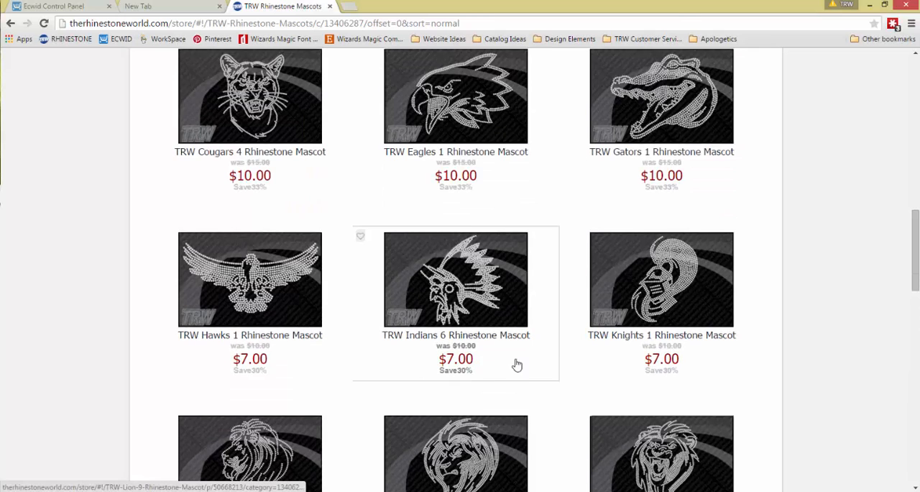
scroll(525, 272, up, 3)
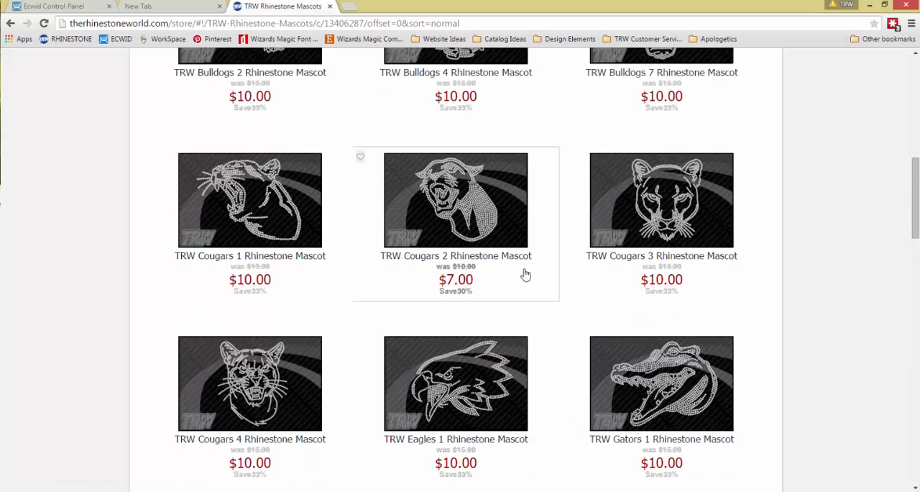
scroll(525, 270, up, 2)
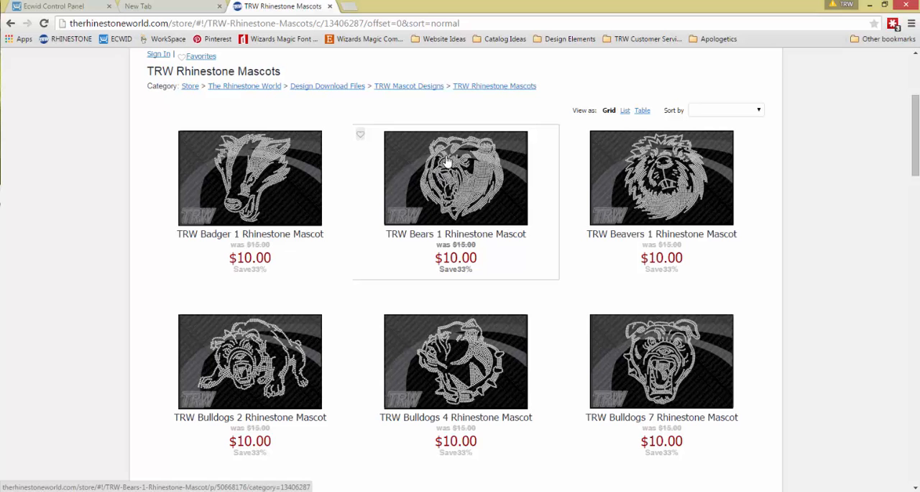
scroll(453, 180, down, 3)
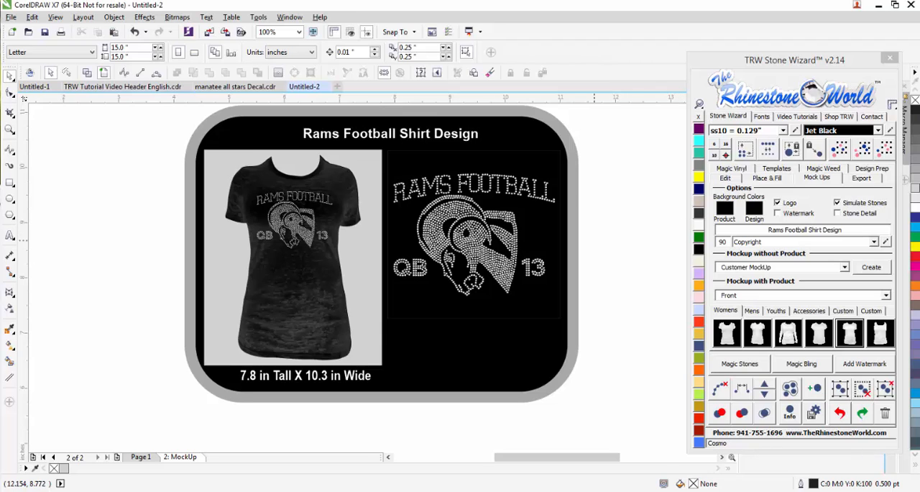
- Open Page 1 of the document and recolour all stones of the Rams Football design Jet Black
scroll(417, 271, down, 2)
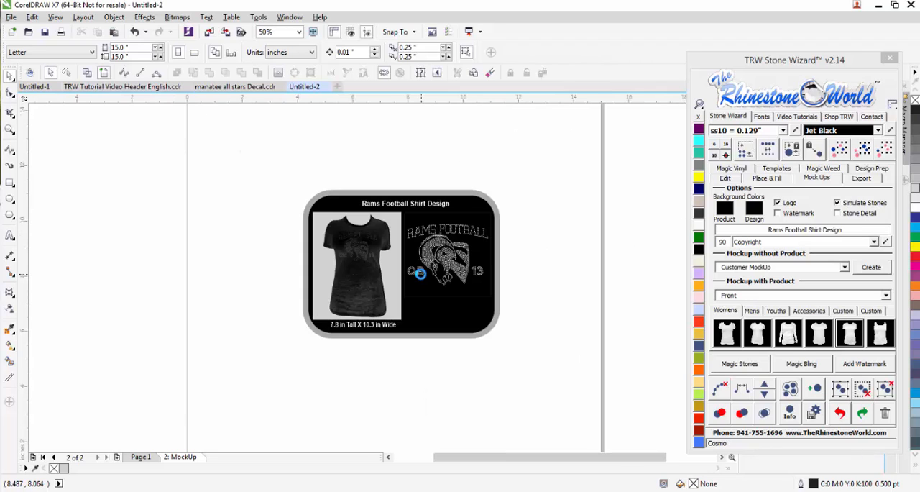
click(141, 456)
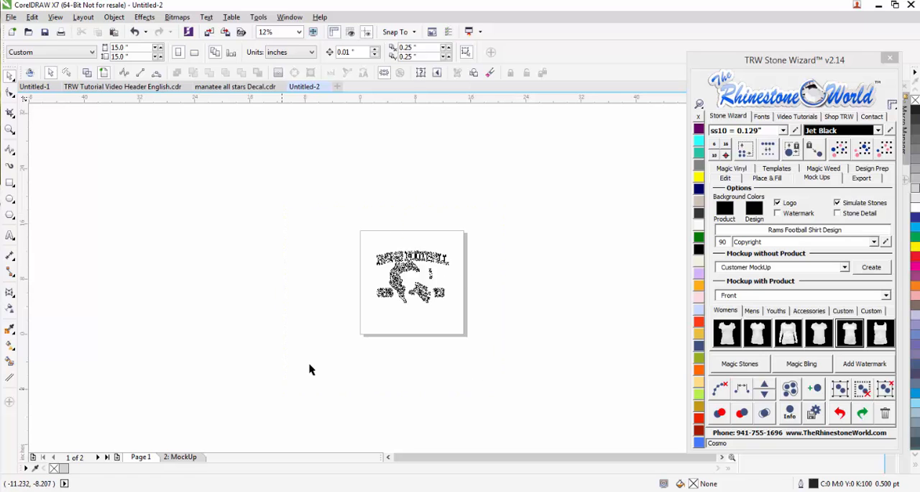
click(699, 249)
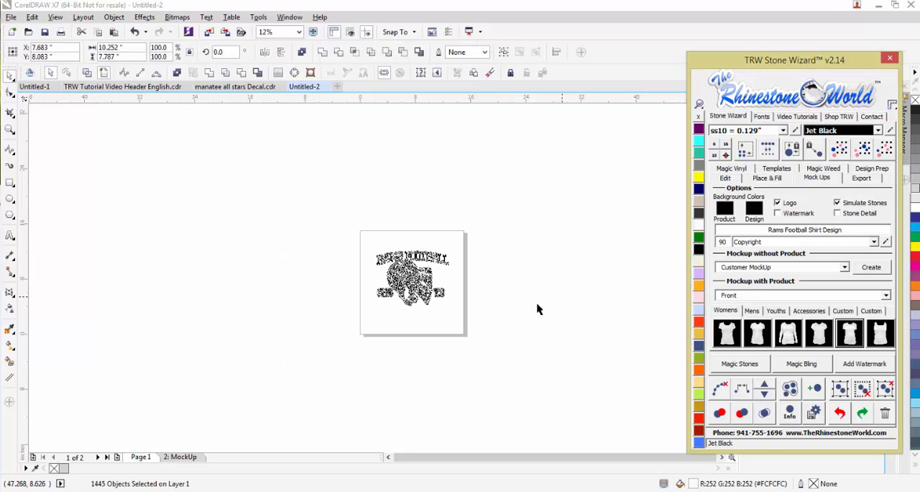
click(511, 292)
- Delete the arched RAMS FOOTBALL lettering above the ram head, including any stray leftover stone
scroll(406, 268, up, 2)
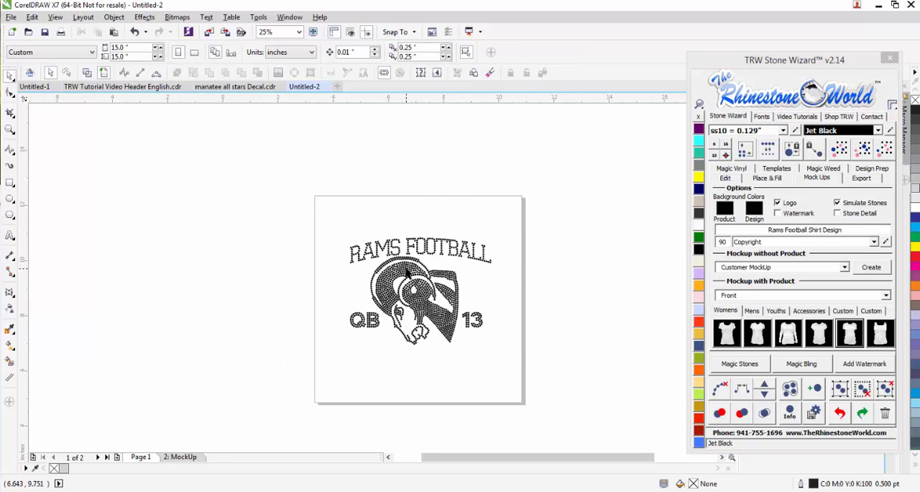
drag(608, 183, 447, 260)
key(Delete)
drag(475, 166, 333, 250)
key(Delete)
drag(261, 192, 353, 259)
key(Delete)
scroll(333, 253, up, 2)
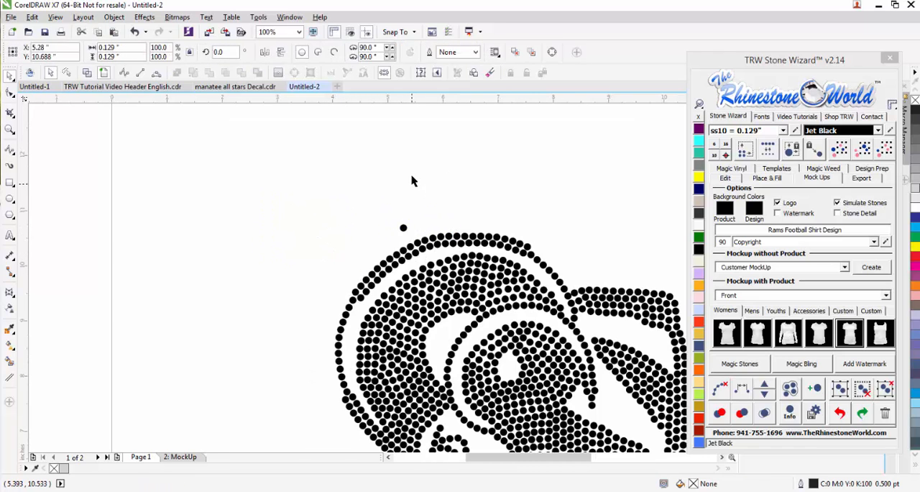
scroll(411, 181, down, 2)
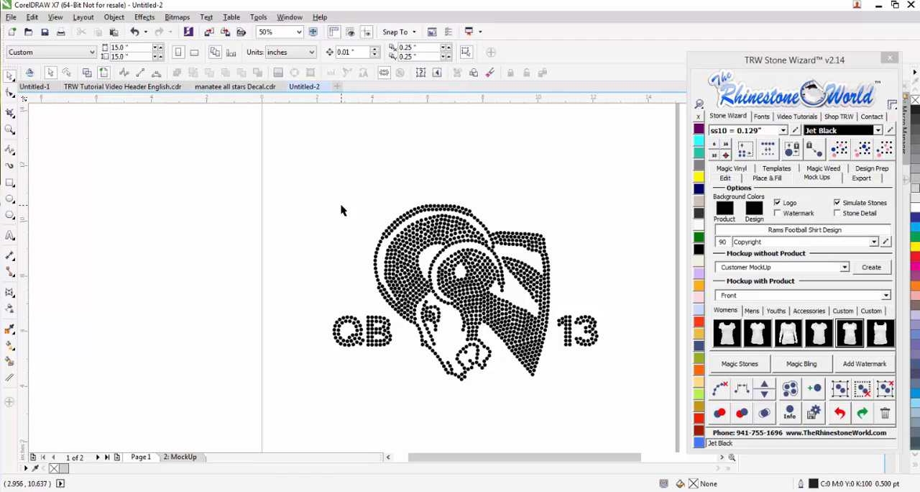
- Delete the 13 and QB lettering on either side of the ram head
drag(609, 302, 555, 358)
key(Delete)
mouse_move(395, 353)
mouse_down()
mouse_move(312, 318)
mouse_move(313, 309)
mouse_up()
key(Delete)
scroll(448, 253, down, 3)
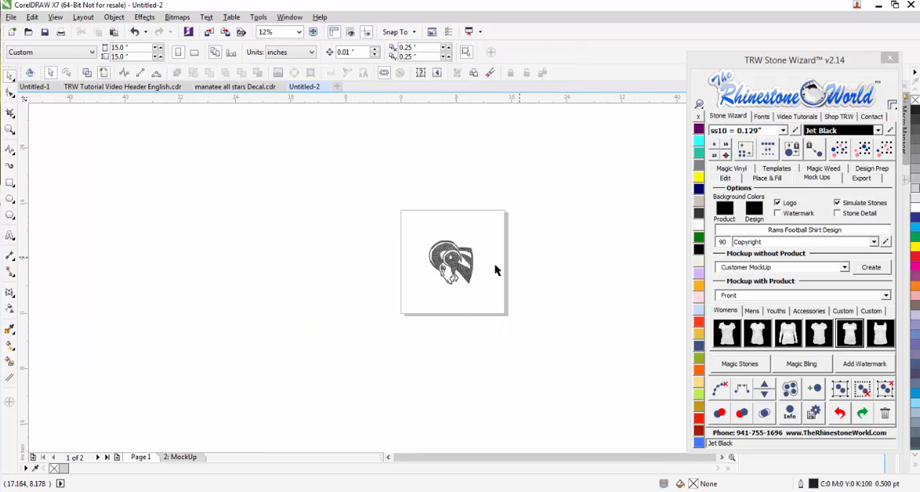
scroll(459, 265, up, 2)
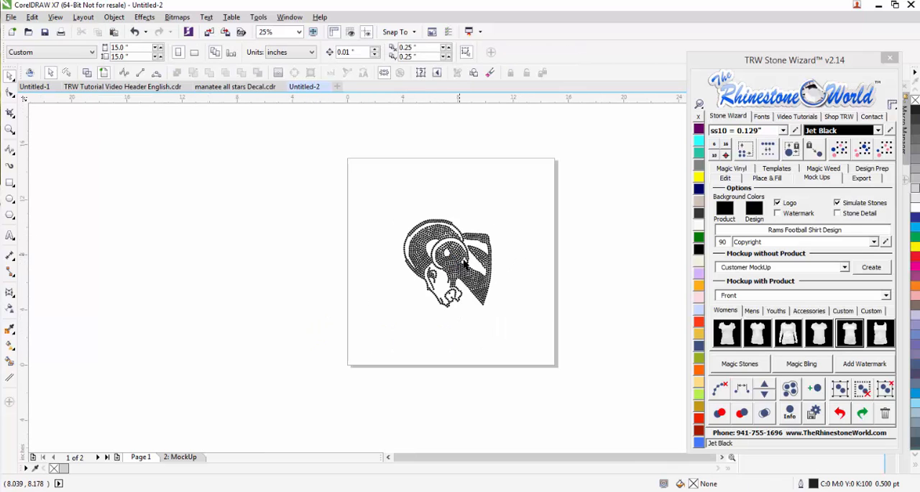
scroll(471, 286, up, 2)
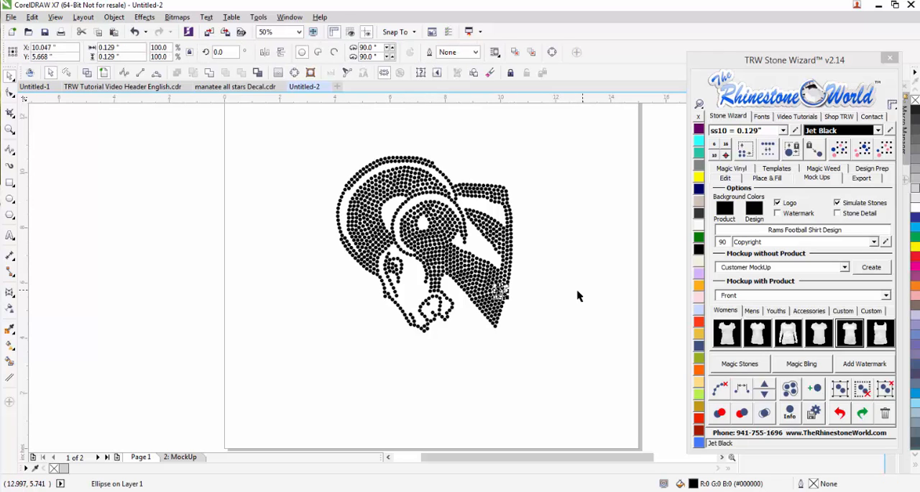
scroll(435, 260, down, 1)
scroll(467, 239, up, 1)
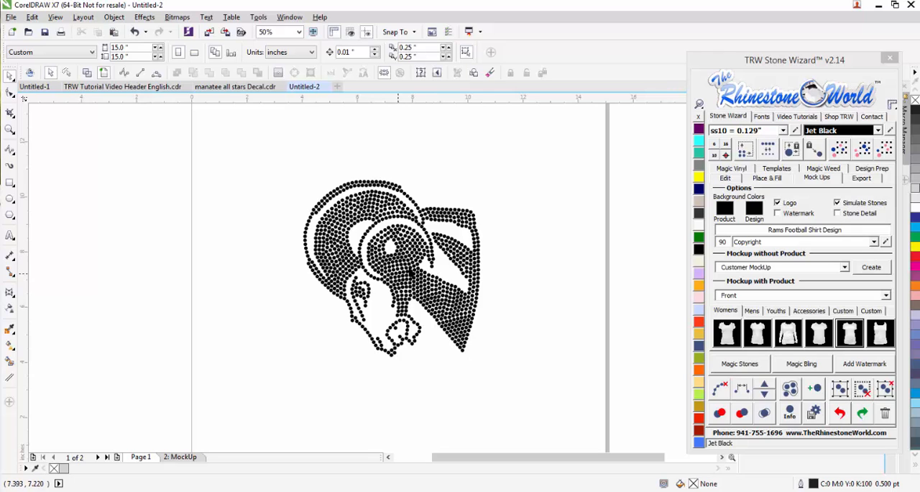
scroll(475, 285, down, 1)
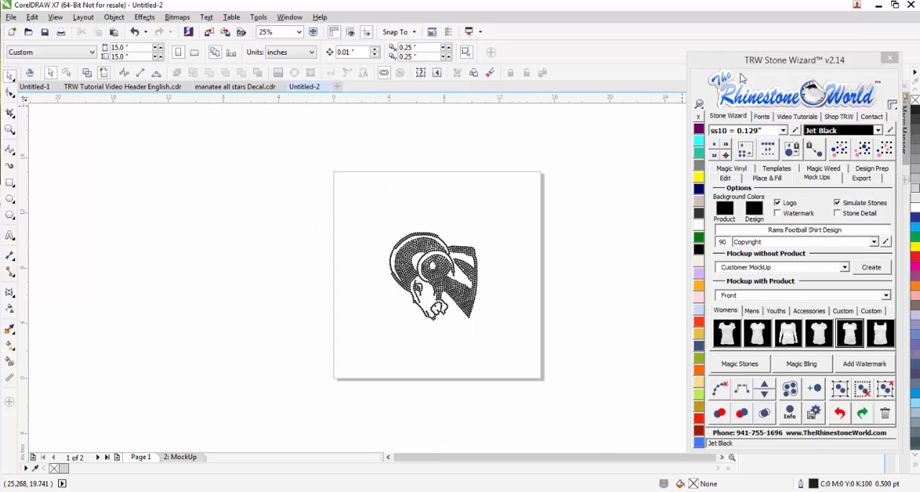
- Add the artistic text "rams football" above the ram head and enlarge it to about 9.2 inches wide
drag(746, 63, 728, 56)
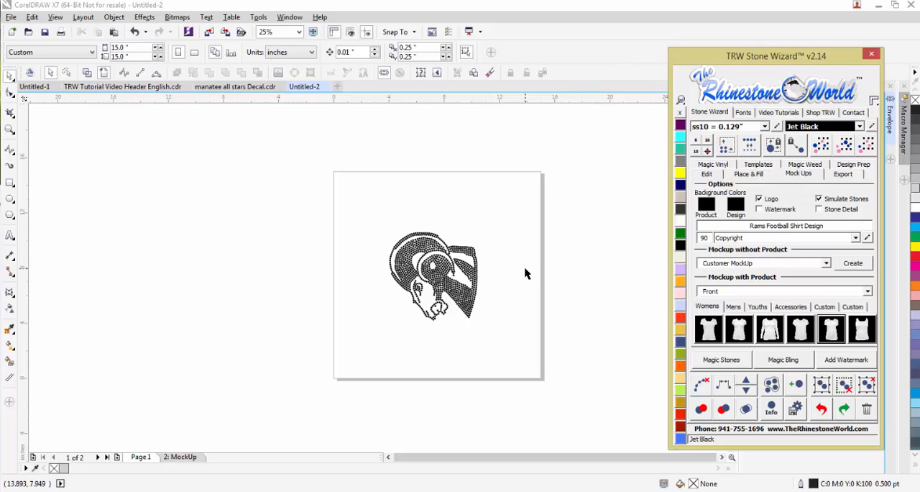
click(9, 236)
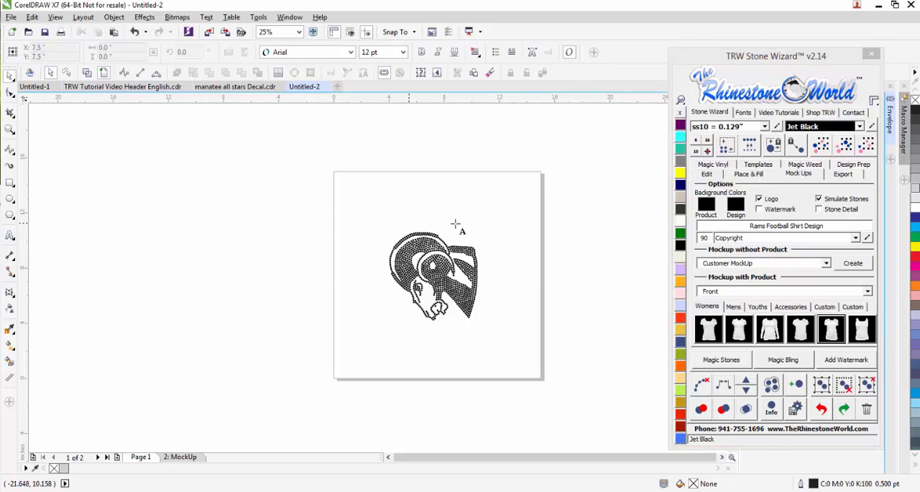
click(404, 217)
text(rams football)
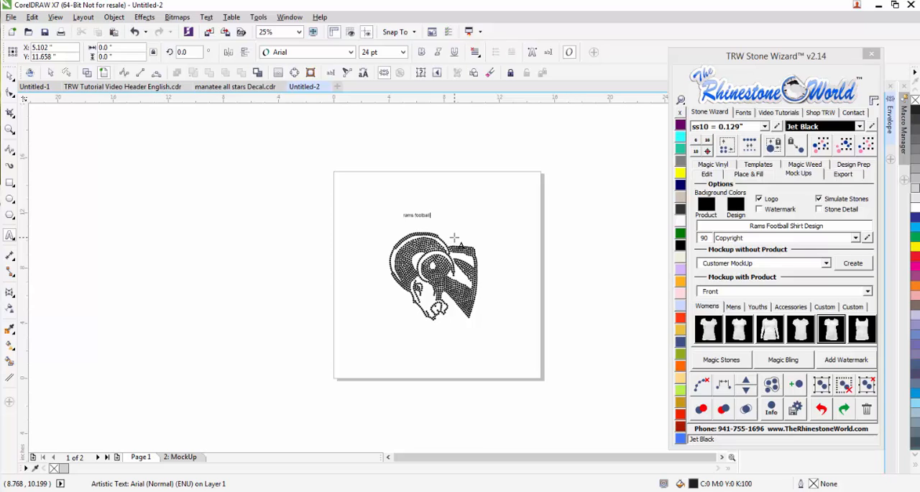
click(9, 75)
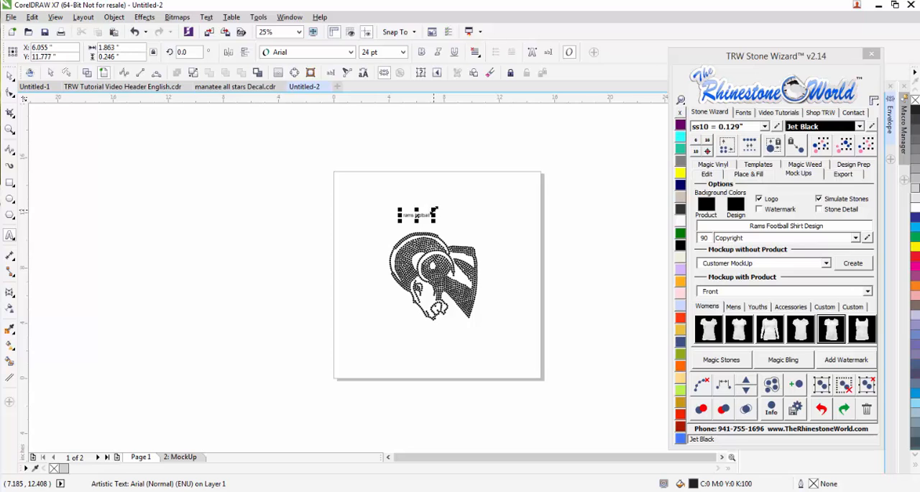
drag(435, 210, 534, 156)
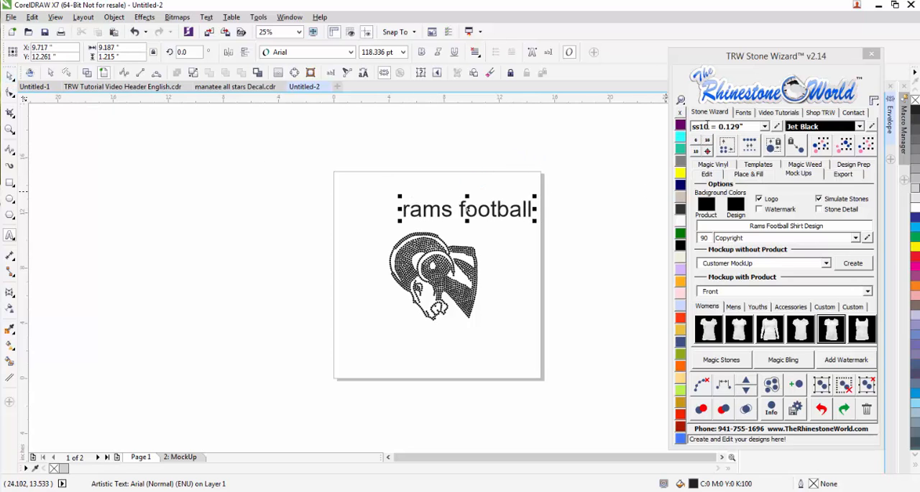
- Apply the favorite font TRW 135 Tote RFF1 to the "rams football" text and move it within the page above the ram head
click(743, 113)
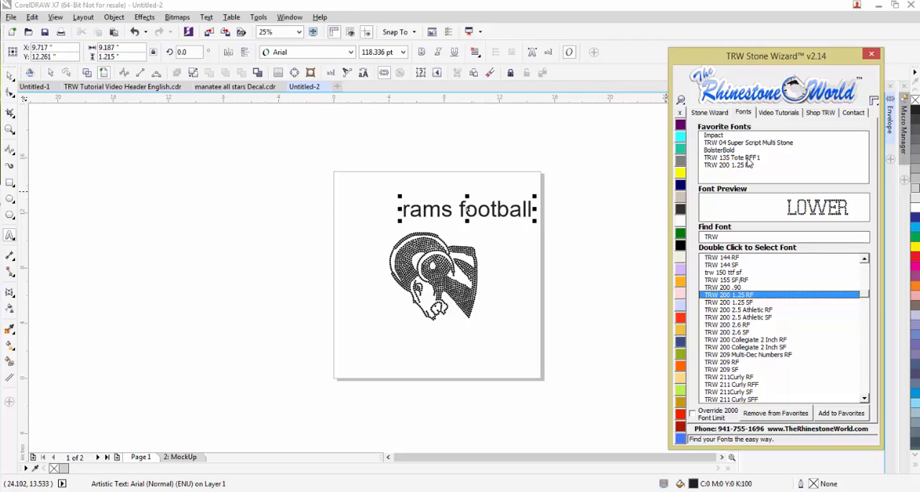
double_click(754, 159)
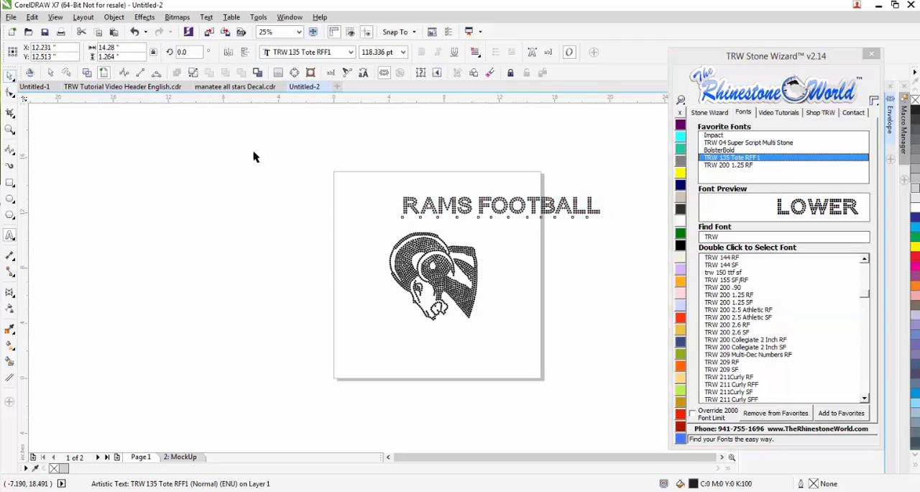
click(9, 75)
drag(429, 205, 365, 199)
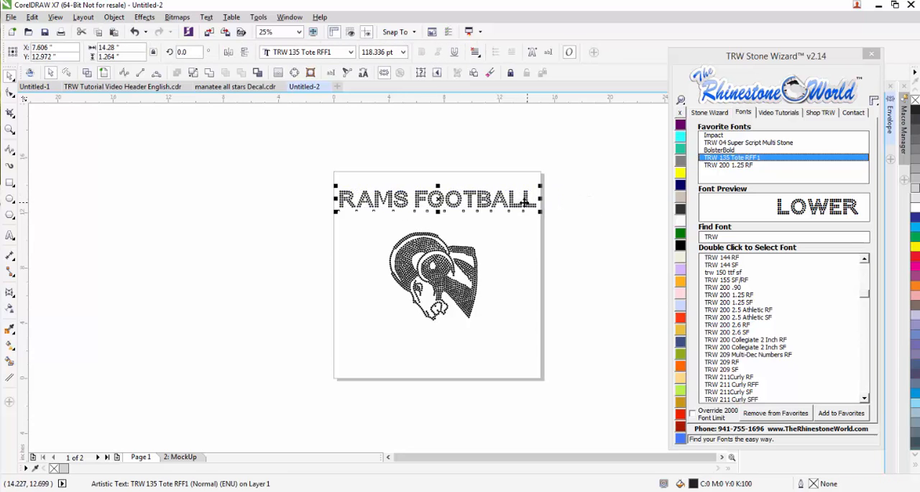
- Append the letters "GHRWH" to the end of the RAMS FOOTBALL text
key(F8)
text(GHRWH)
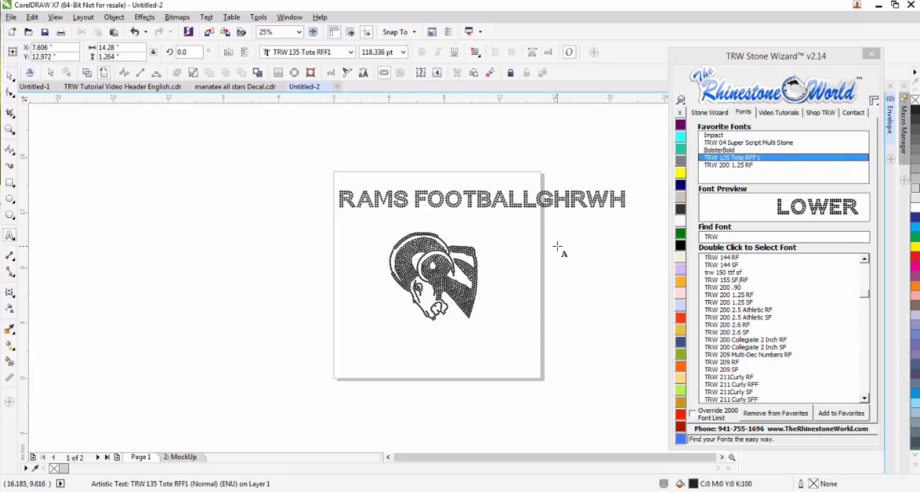
- Delete the extra letters GHRWH from the end of the RAMS FOOTBALL text and move the text slightly closer to the ram head
key(BackSpace)
key(BackSpace)
key(BackSpace)
key(BackSpace)
key(BackSpace)
click(9, 76)
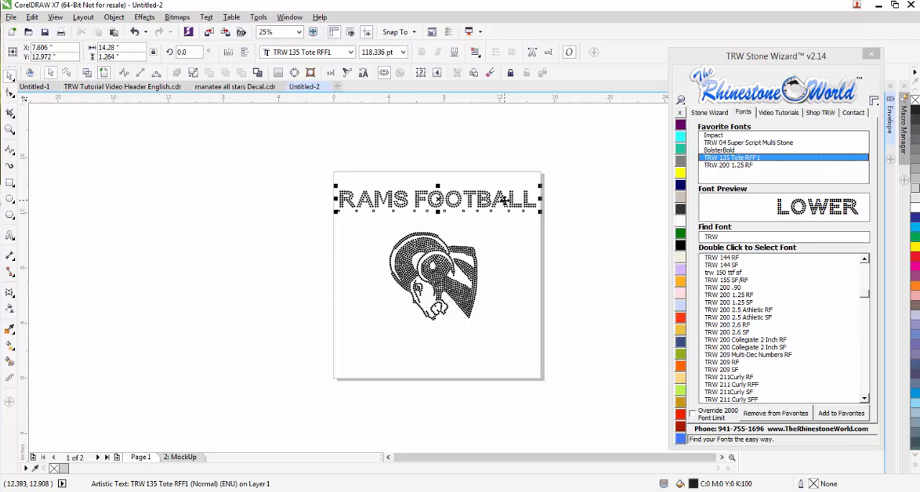
drag(504, 201, 509, 208)
- Apply the favorite font TRW 200 1.25 RF to the RAMS FOOTBALL text and move the text just above the ram head
scroll(489, 202, up, 1)
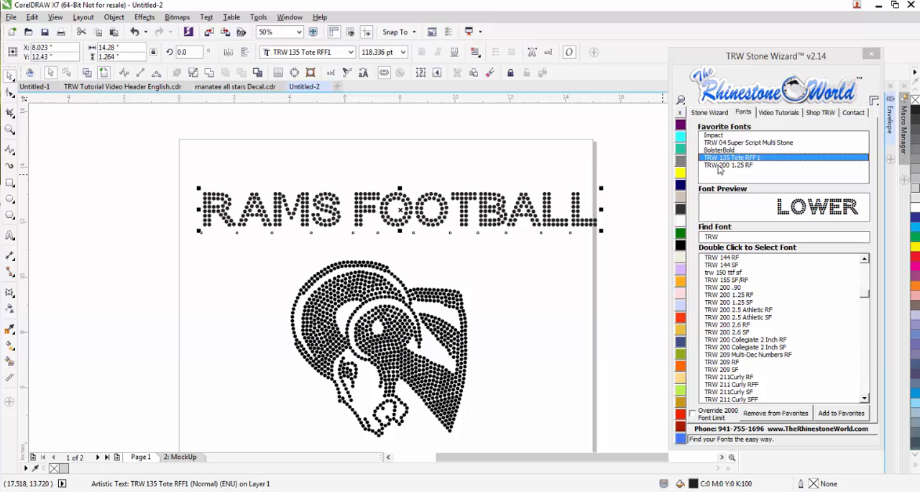
click(728, 164)
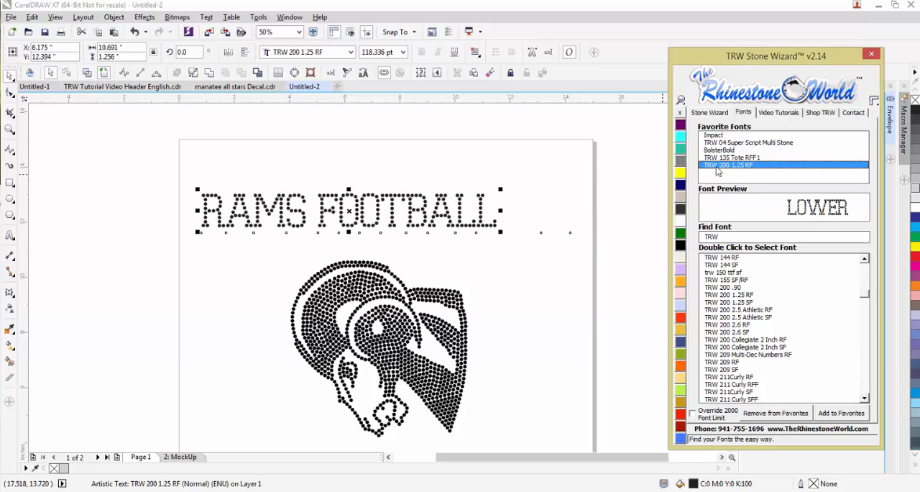
drag(475, 215, 522, 227)
- Tighten the letter spacing of the RAMS FOOTBALL text to about 10.49 inches wide and move the text slightly upward
click(714, 115)
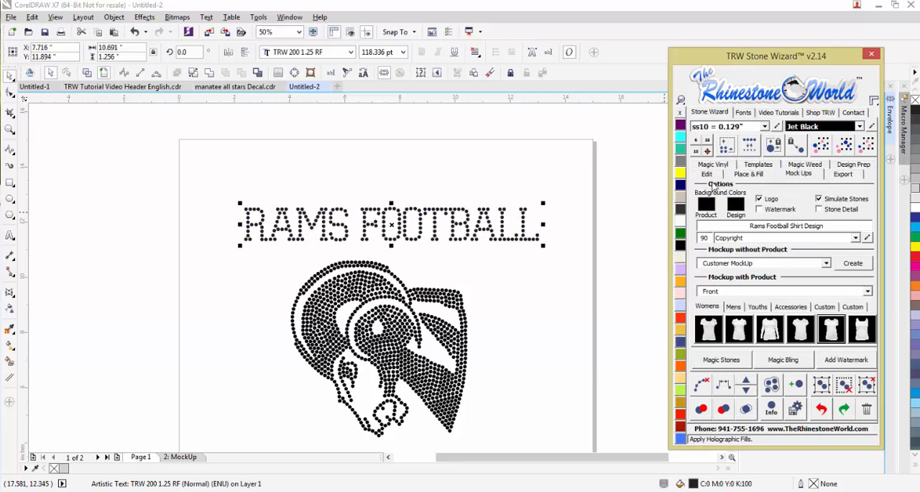
click(707, 174)
click(720, 207)
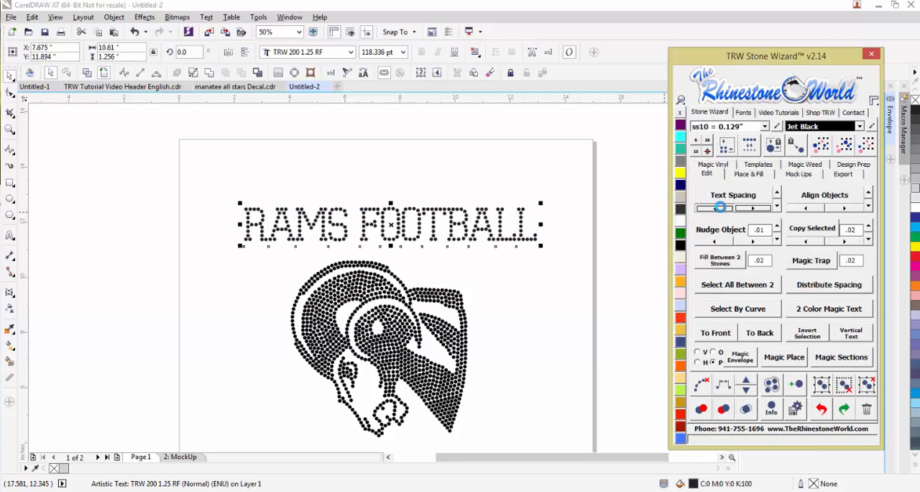
click(760, 209)
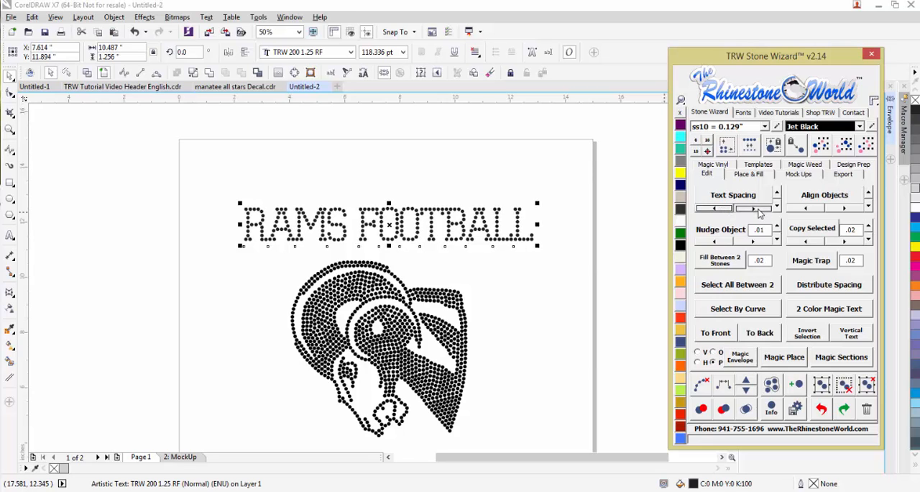
click(719, 207)
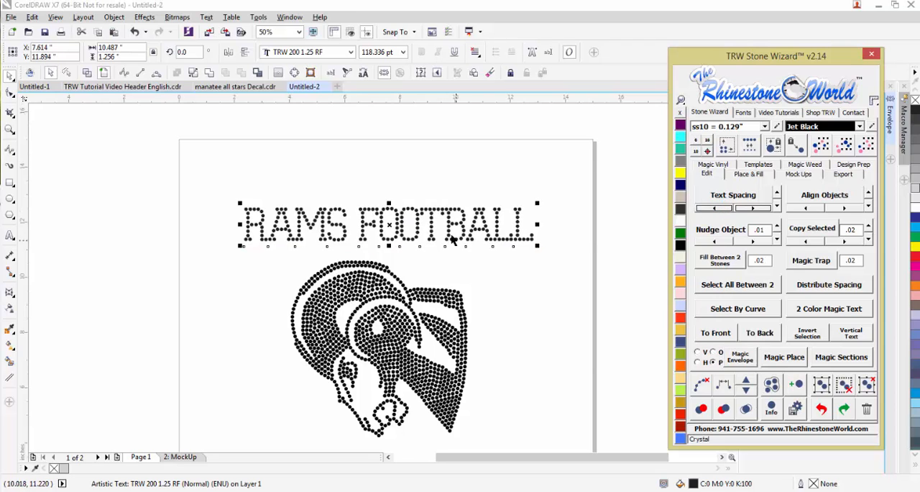
drag(429, 238, 438, 228)
- Move the eight FOOTBALL characters closer to RAMS, and raise the whole text higher above the ram head
scroll(438, 227, down, 1)
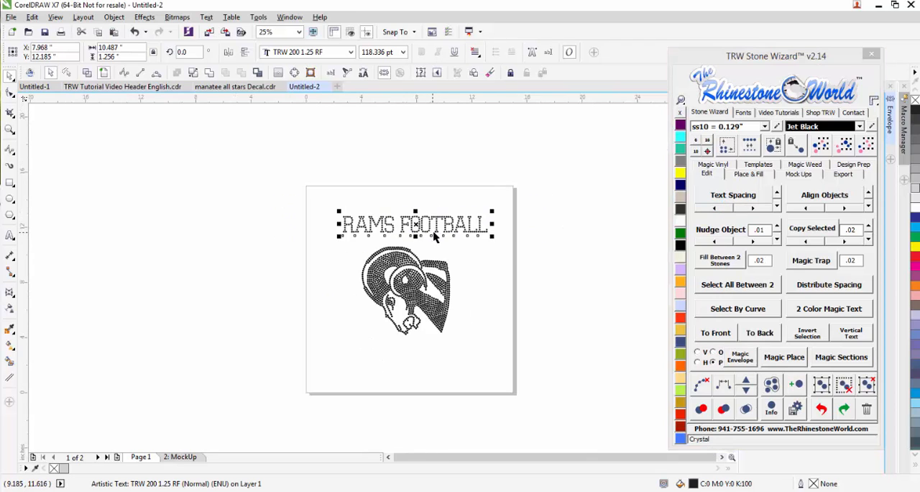
scroll(426, 230, up, 1)
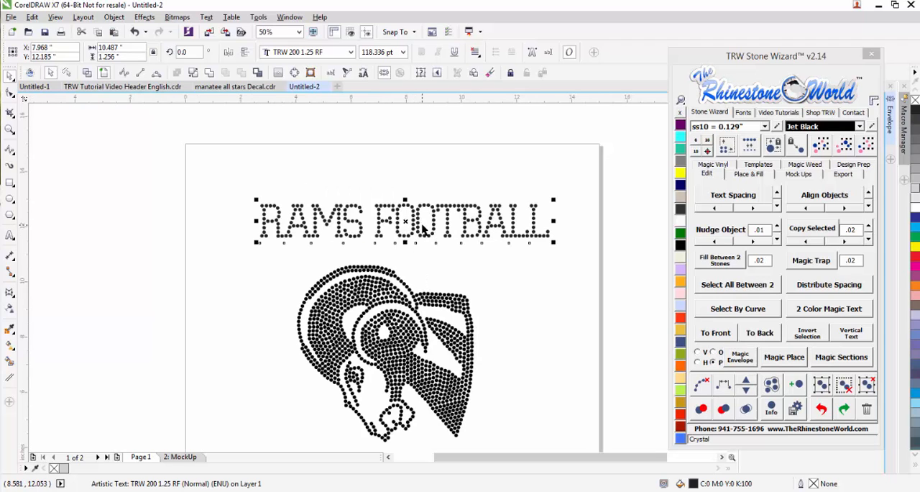
scroll(445, 230, up, 1)
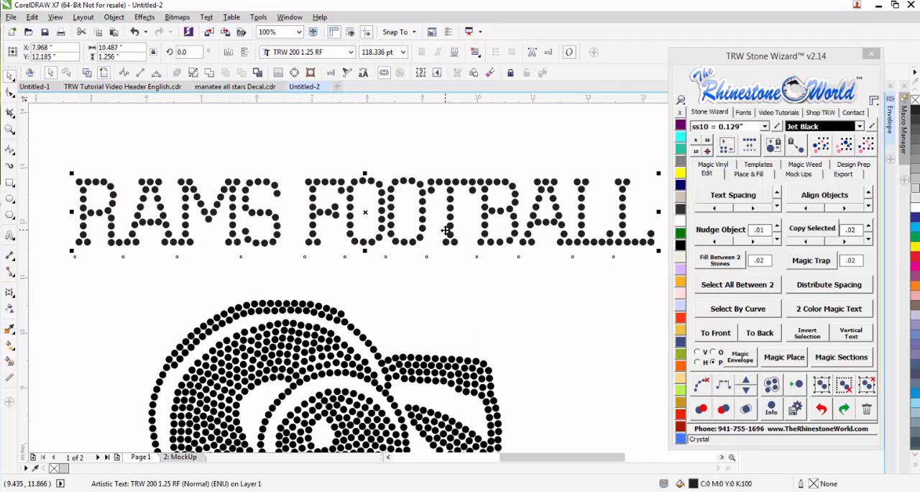
scroll(327, 214, down, 1)
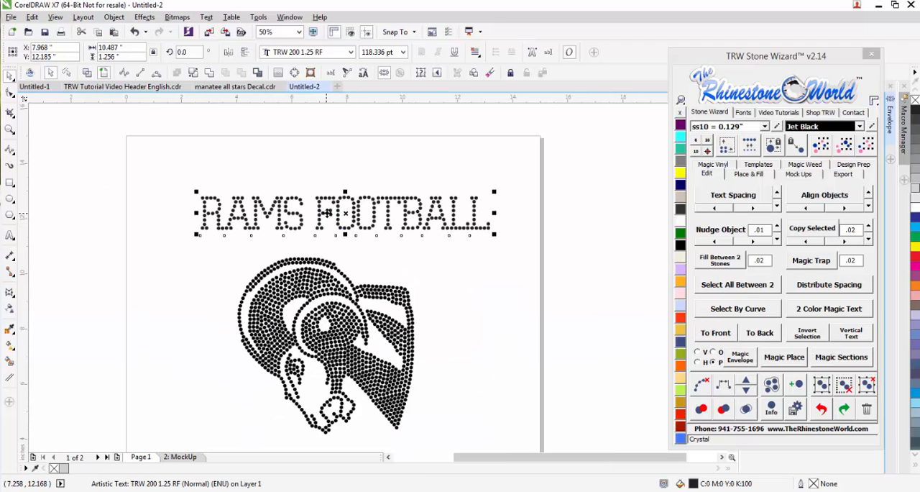
click(710, 195)
drag(513, 258, 308, 244)
scroll(314, 228, up, 1)
scroll(309, 246, down, 1)
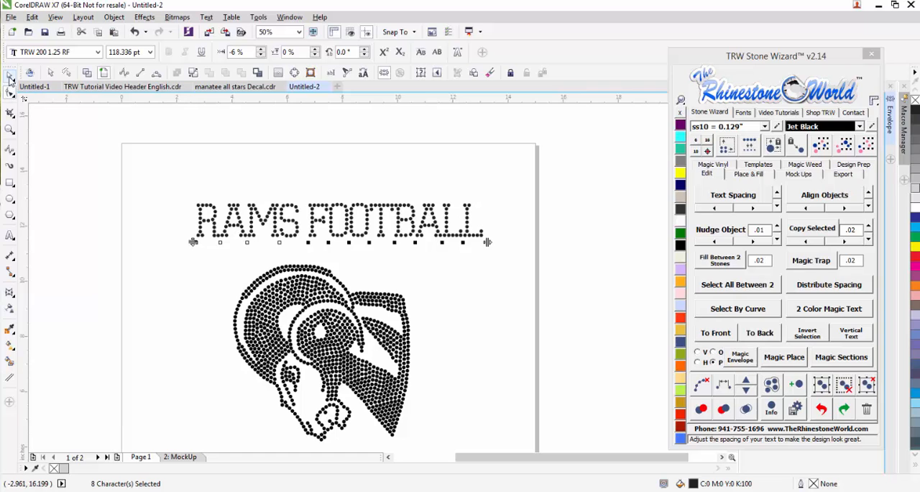
click(9, 74)
click(500, 240)
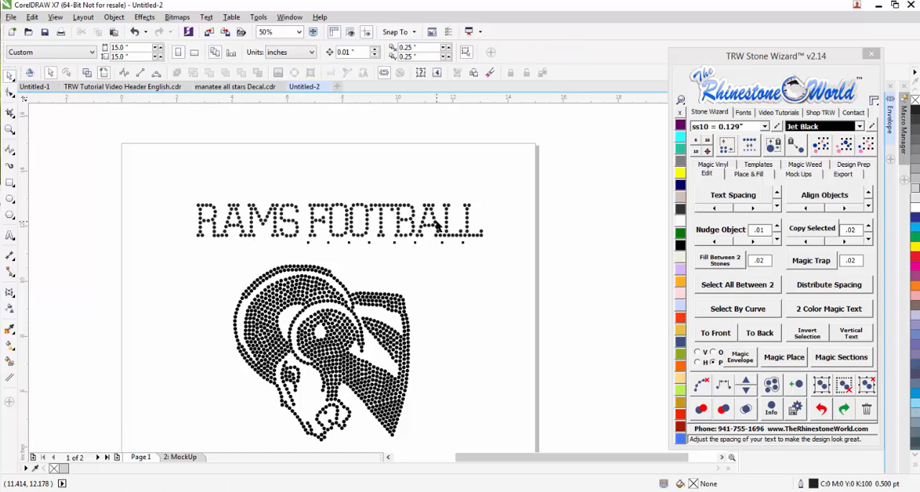
drag(437, 229, 434, 213)
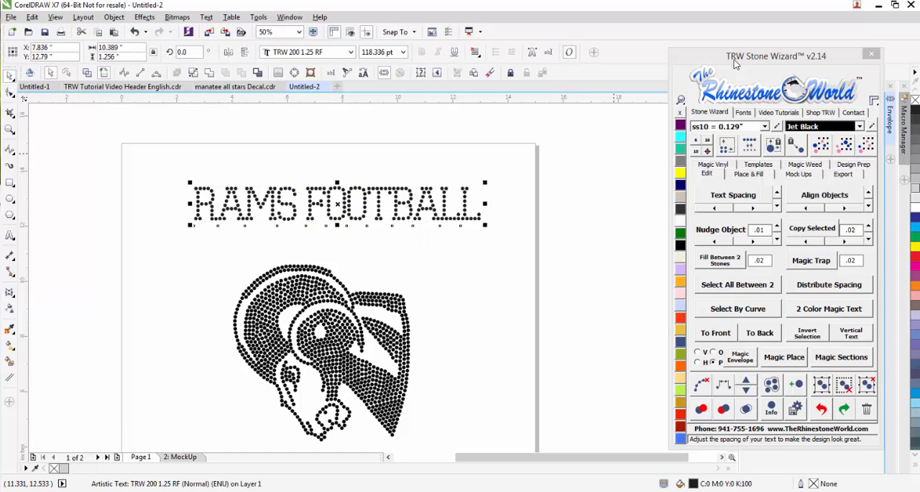
- Add a new single-arc envelope to the RAMS FOOTBALL text and arch its upper and lower edges upward, about 1.67 inches tall overall
drag(733, 57, 601, 161)
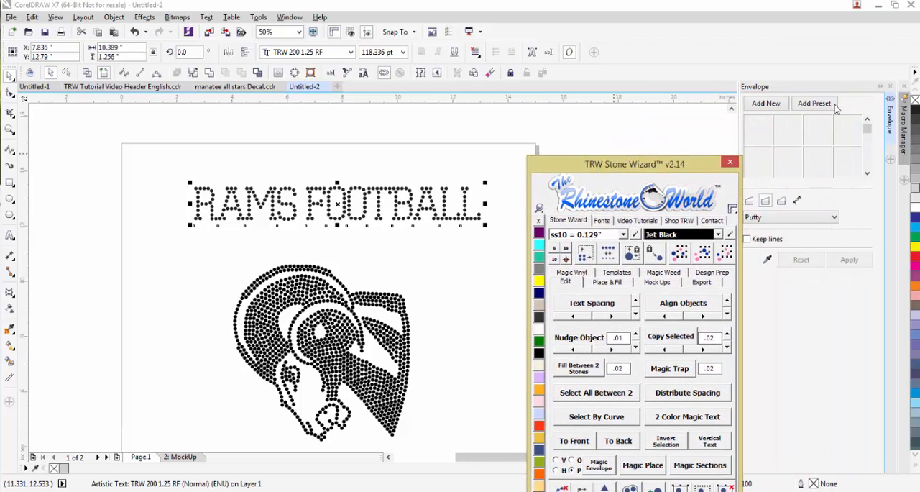
click(891, 124)
click(892, 124)
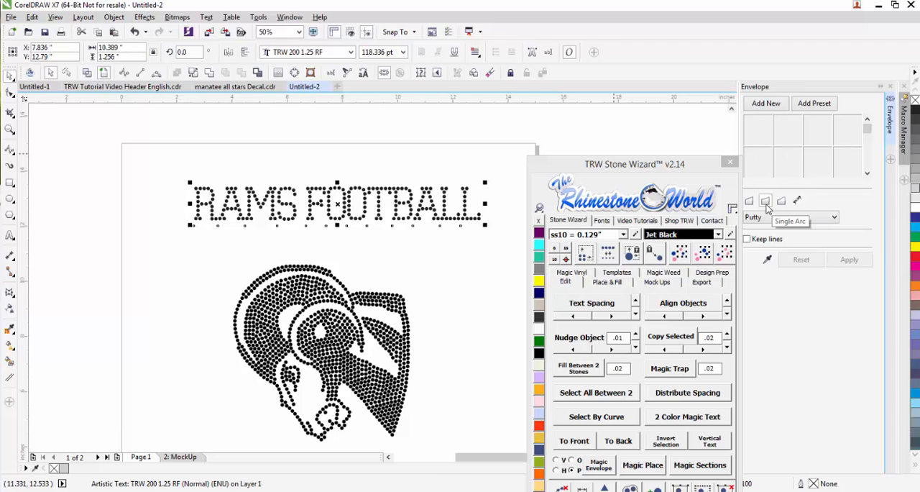
click(767, 103)
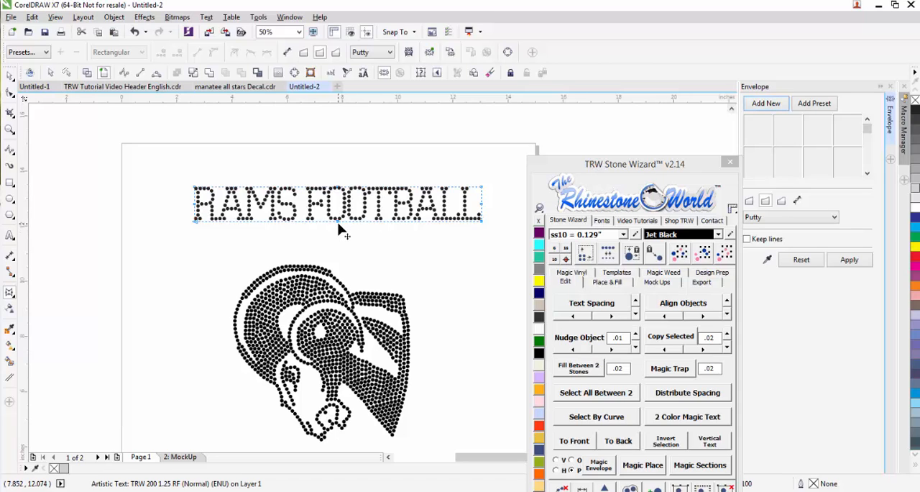
drag(339, 225, 338, 210)
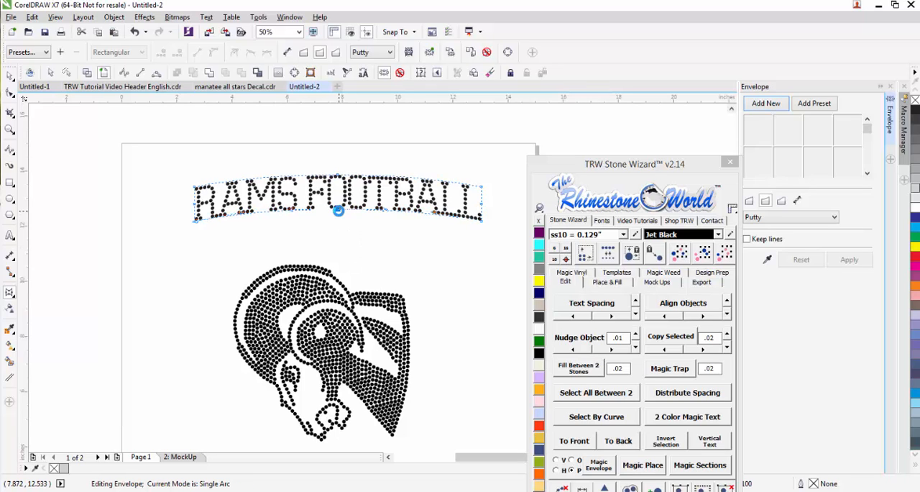
scroll(350, 203, up, 2)
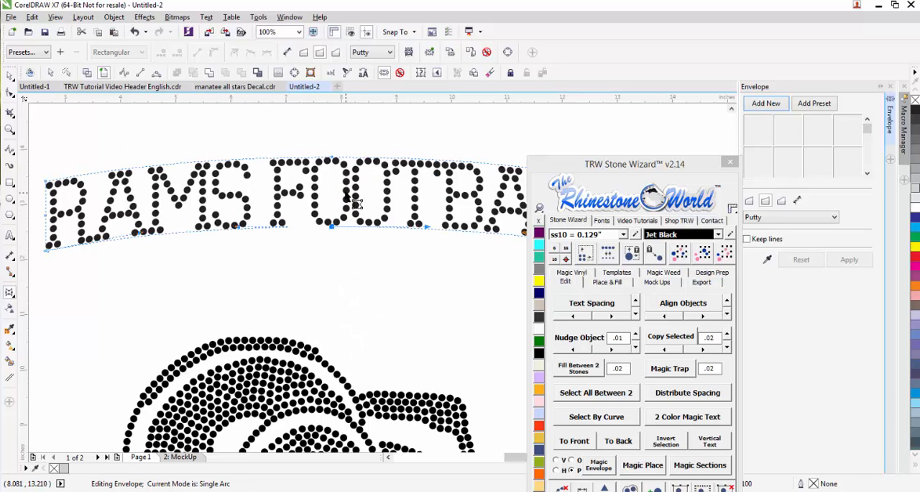
click(10, 75)
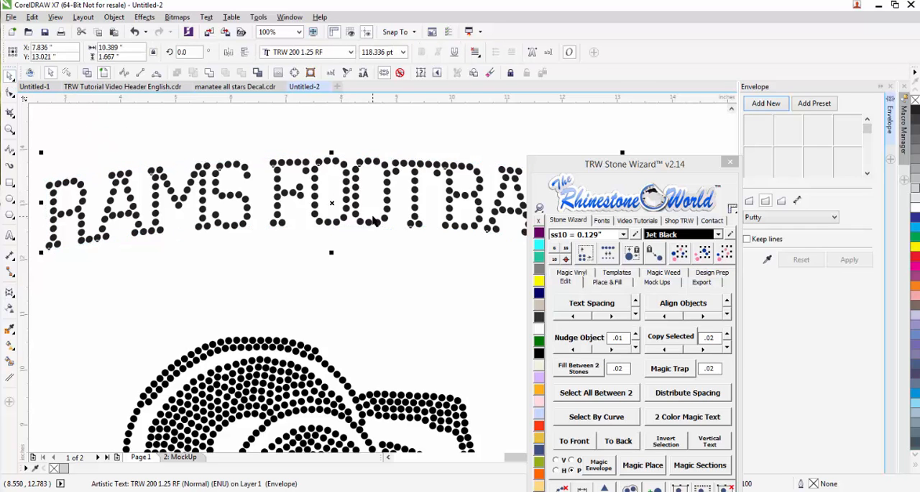
- Examine the stone shapes in the last letters of the arched RAMS FOOTBALL text up close
scroll(374, 219, down, 2)
drag(623, 166, 780, 67)
click(535, 232)
scroll(554, 228, up, 6)
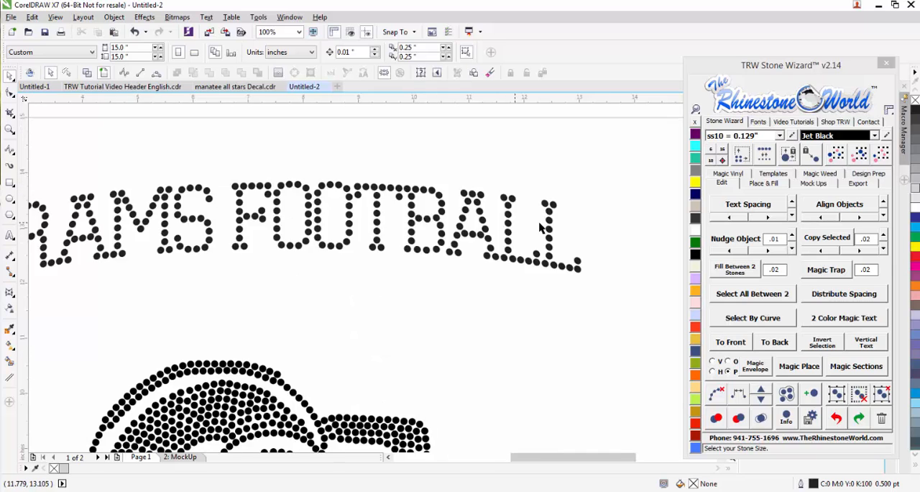
scroll(540, 259, up, 1)
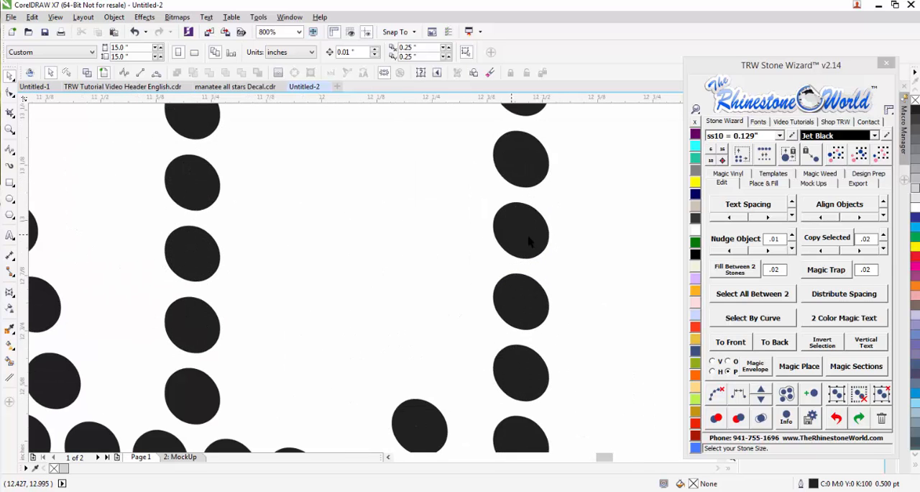
scroll(507, 247, down, 6)
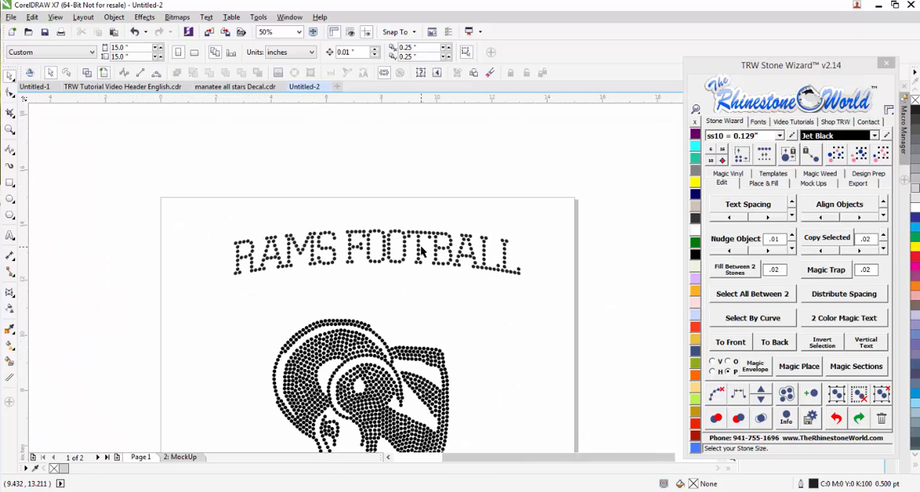
scroll(419, 249, up, 1)
- Convert the arched RAMS FOOTBALL text to curves and shift the lettering slightly down and to the left
click(420, 247)
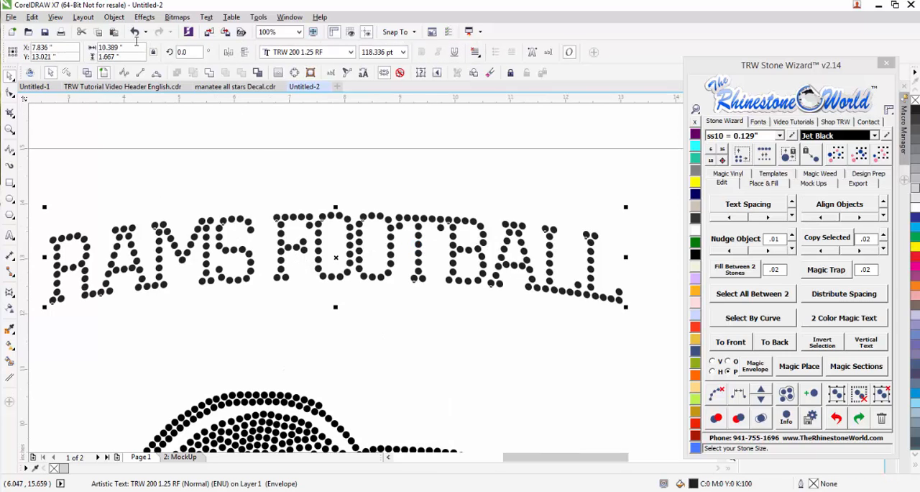
click(114, 16)
mouse_move(133, 140)
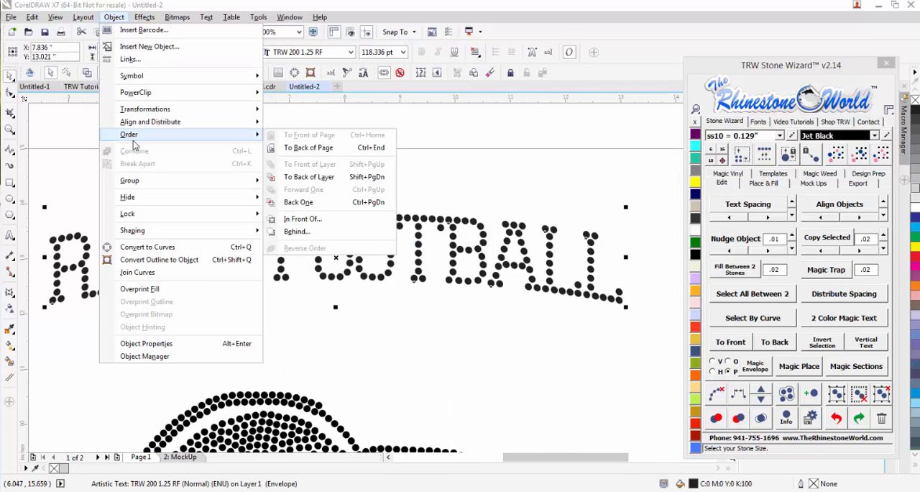
click(543, 205)
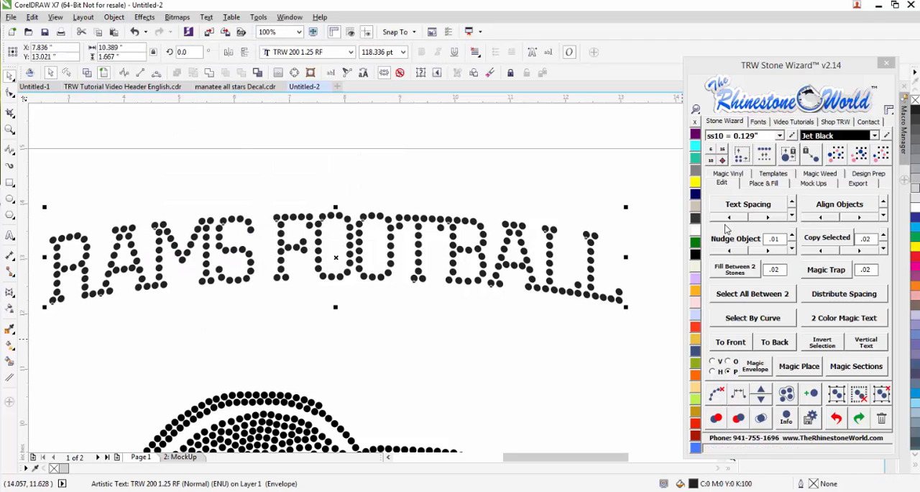
click(713, 163)
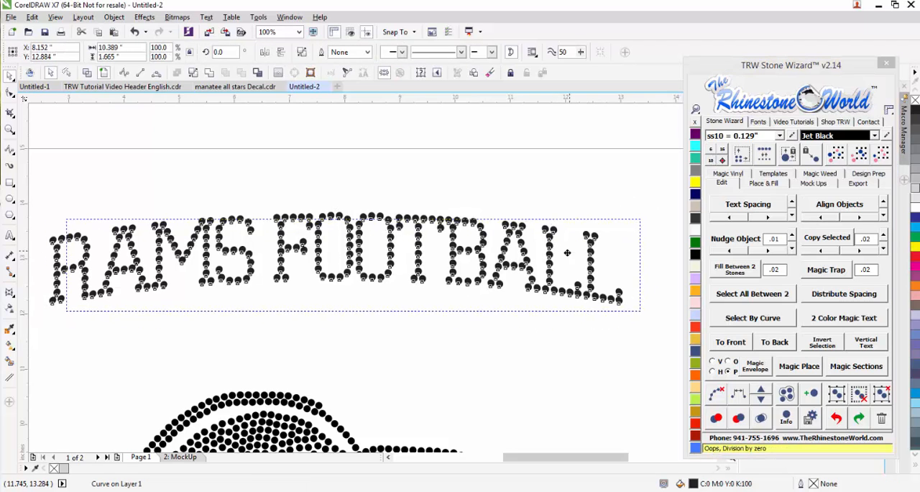
drag(575, 269, 555, 269)
- Break the lettering curve apart into individual stones and check a single stone at the top of the second O
click(113, 16)
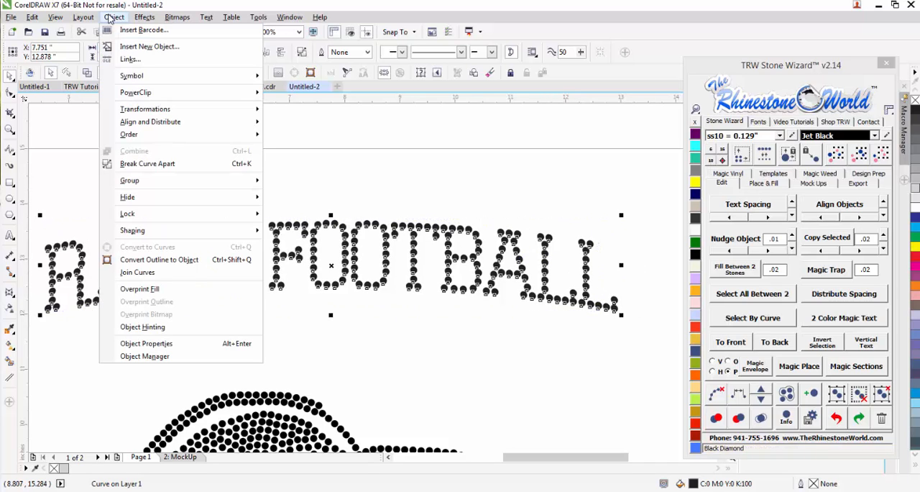
click(233, 163)
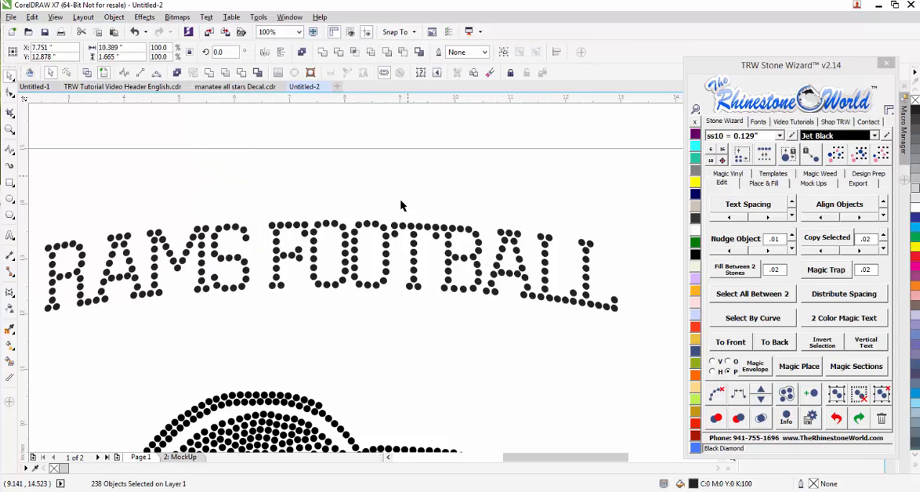
drag(404, 202, 379, 226)
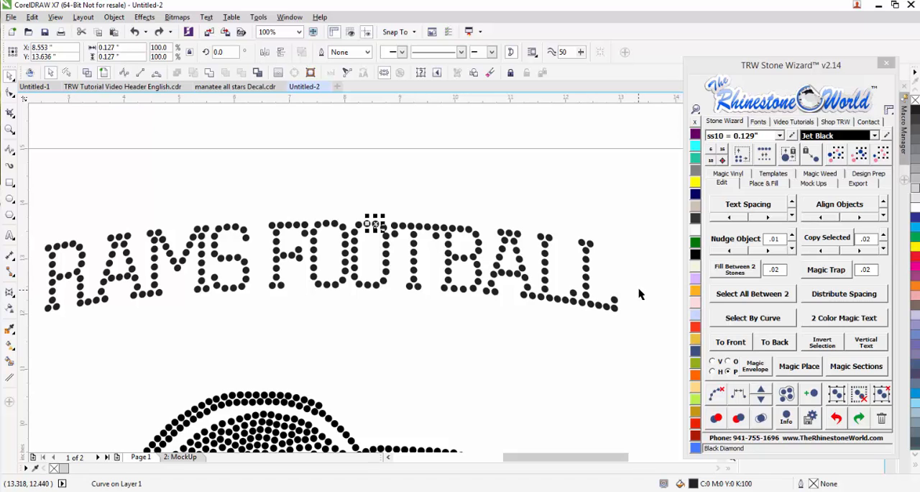
click(590, 273)
scroll(575, 248, up, 4)
scroll(545, 246, down, 4)
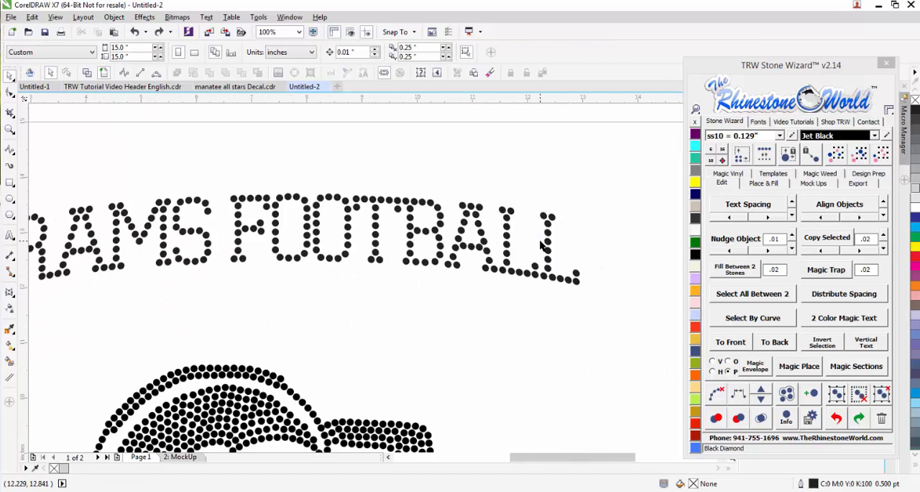
- Replace all stones of the arched lettering with ss10 stones of 0.129 inches and check the last letters up close
drag(579, 185, 230, 276)
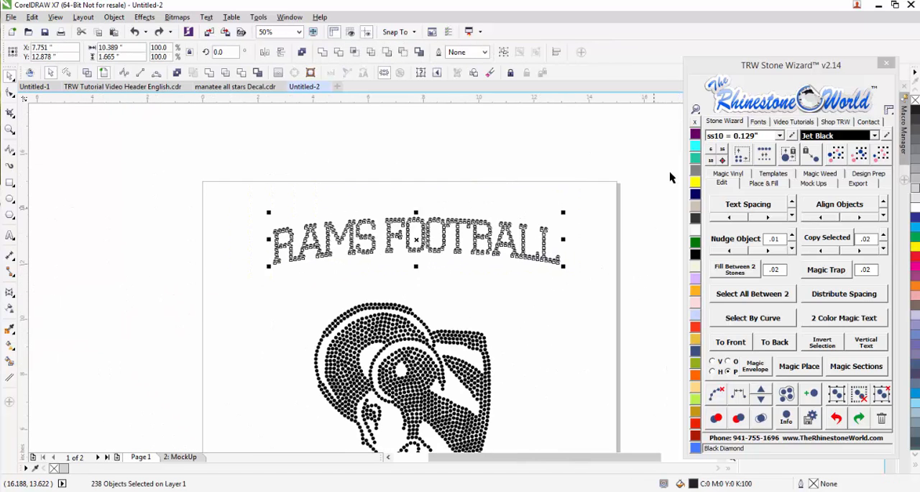
click(711, 160)
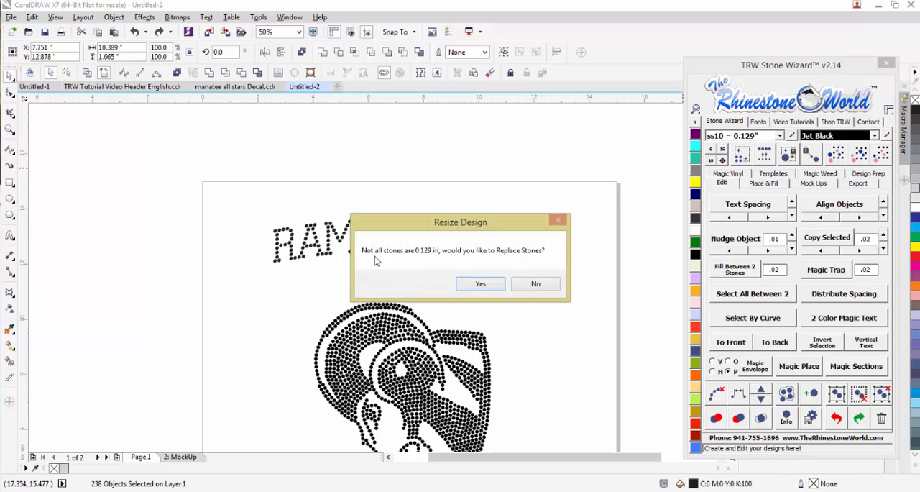
click(480, 284)
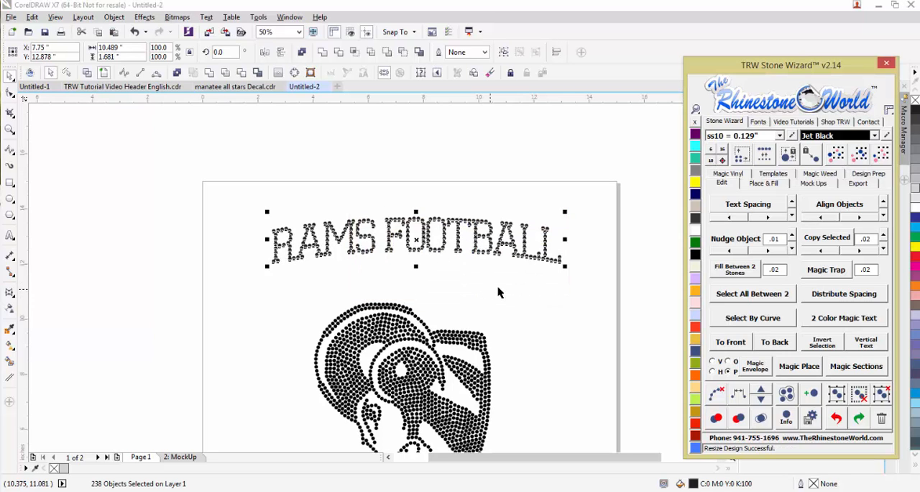
click(499, 289)
scroll(545, 248, up, 2)
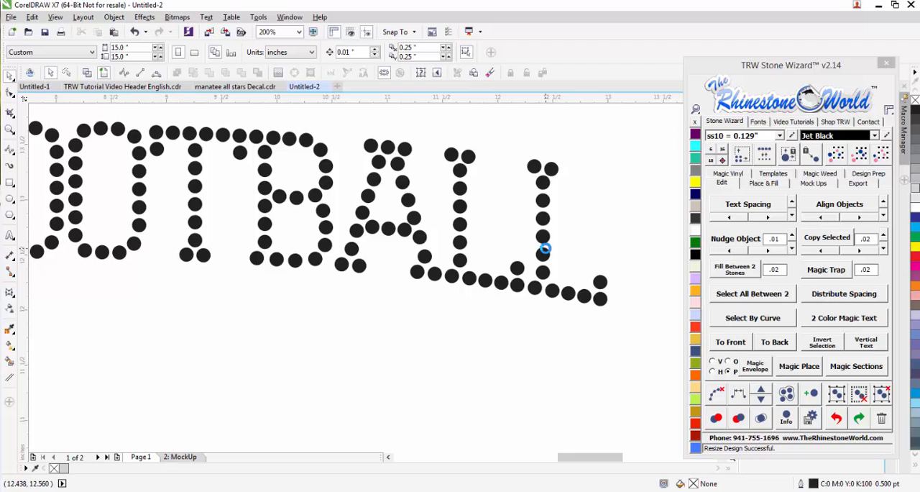
- Group all stones of the arched RAMS FOOTBALL lettering and move the group down close to the ram's head
scroll(503, 208, down, 1)
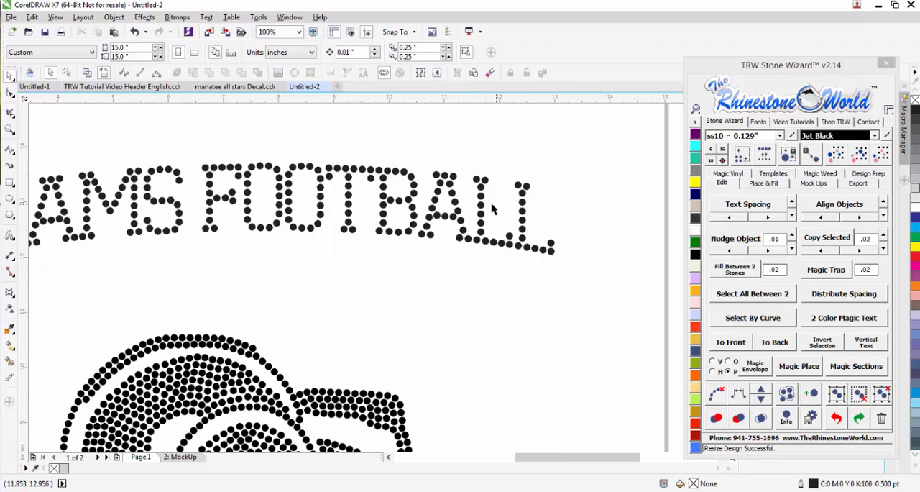
scroll(291, 230, down, 1)
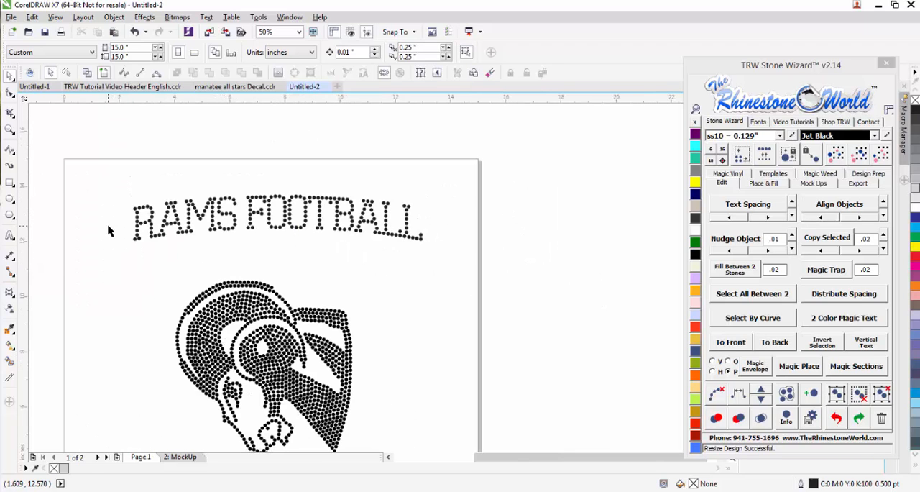
scroll(179, 227, up, 2)
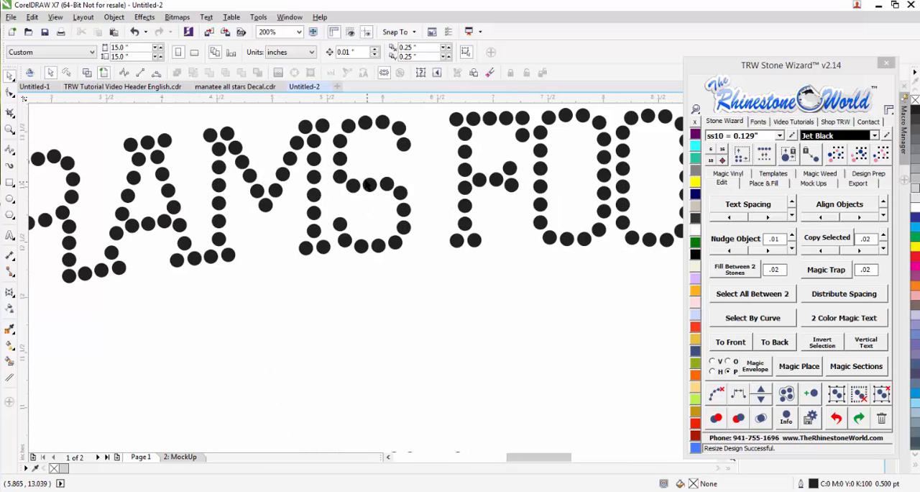
scroll(481, 186, down, 1)
scroll(295, 194, down, 1)
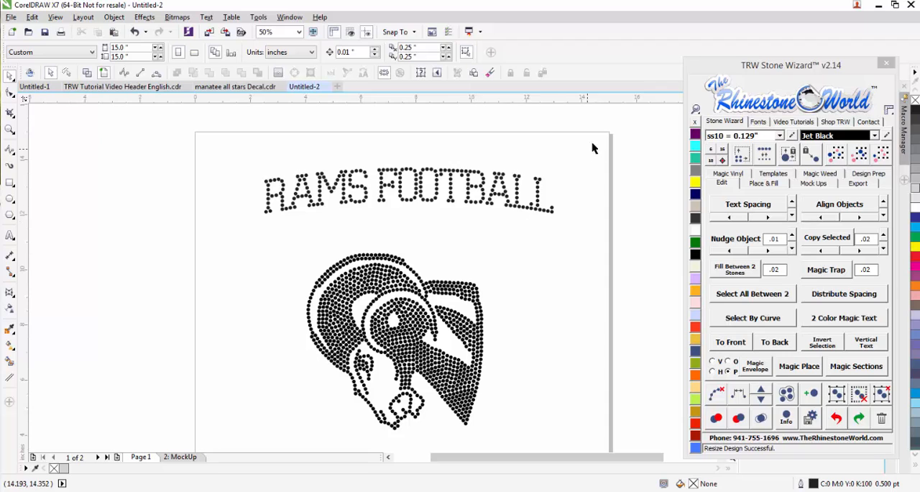
drag(559, 141, 233, 231)
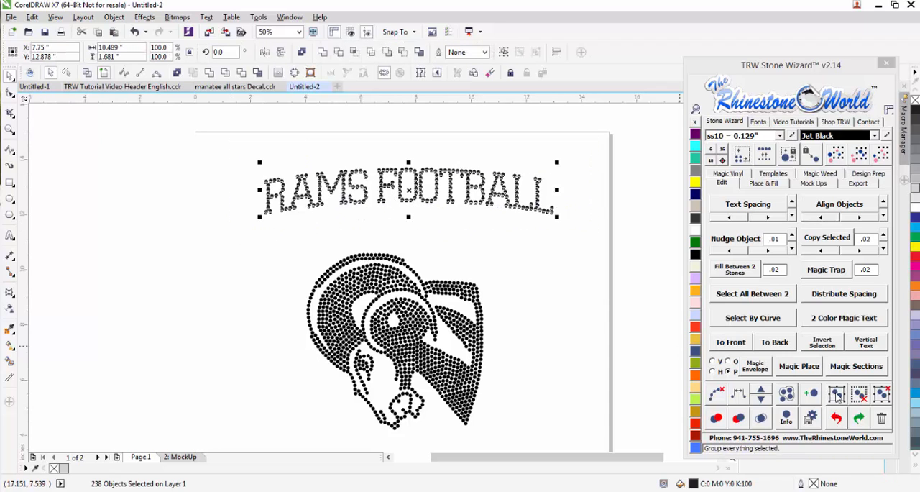
click(837, 397)
drag(472, 200, 466, 246)
scroll(465, 245, down, 1)
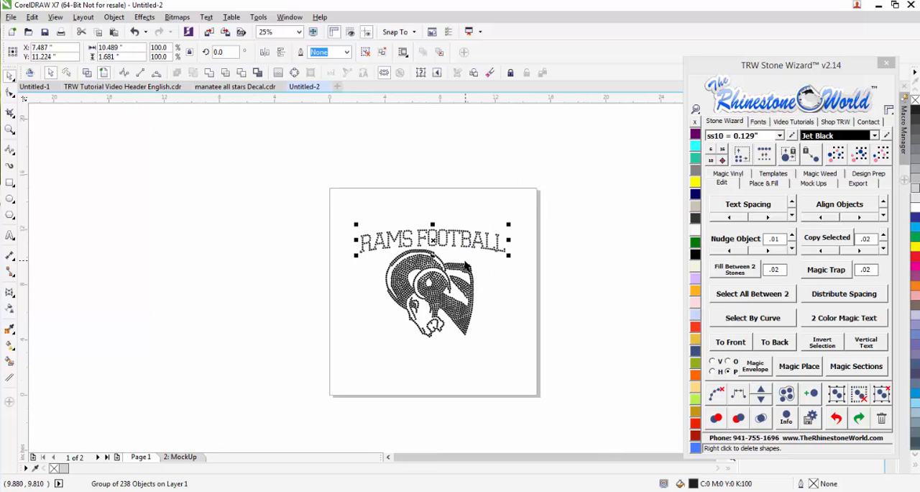
- Fine-tune the grouped lettering's position by shifting it slightly down and to the right above the ram
scroll(447, 232, up, 1)
scroll(444, 229, up, 1)
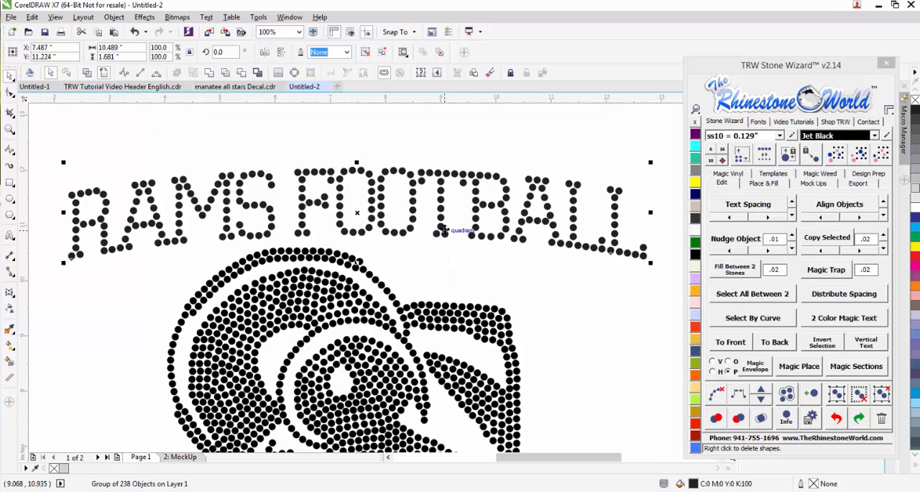
scroll(446, 231, down, 2)
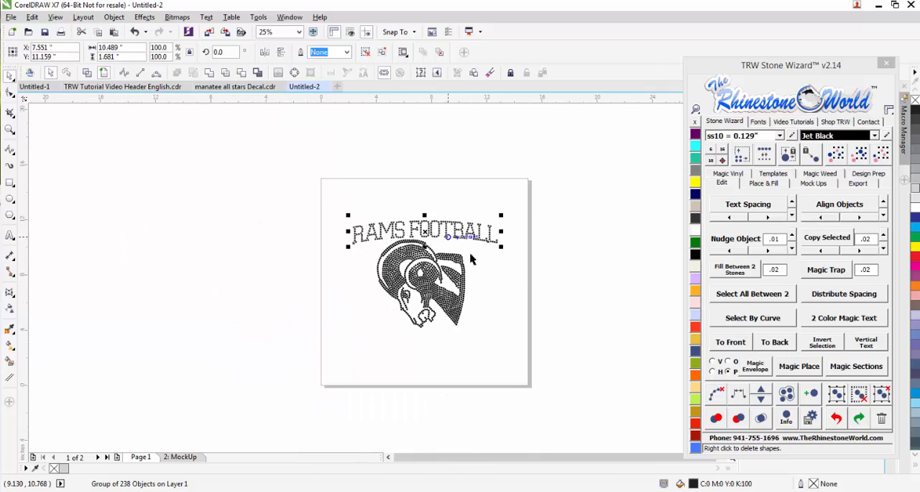
click(522, 286)
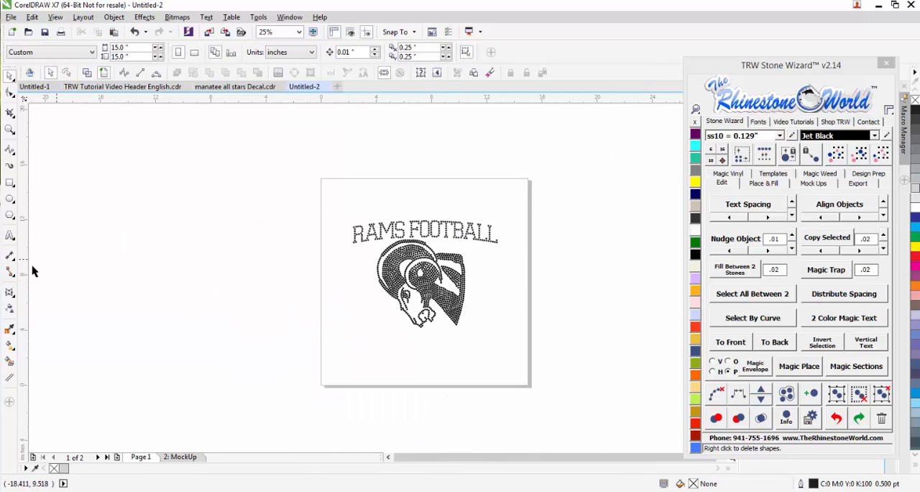
- Add the text 13 on the left side of the ram and enlarge it to about 100 pt
click(9, 235)
click(385, 336)
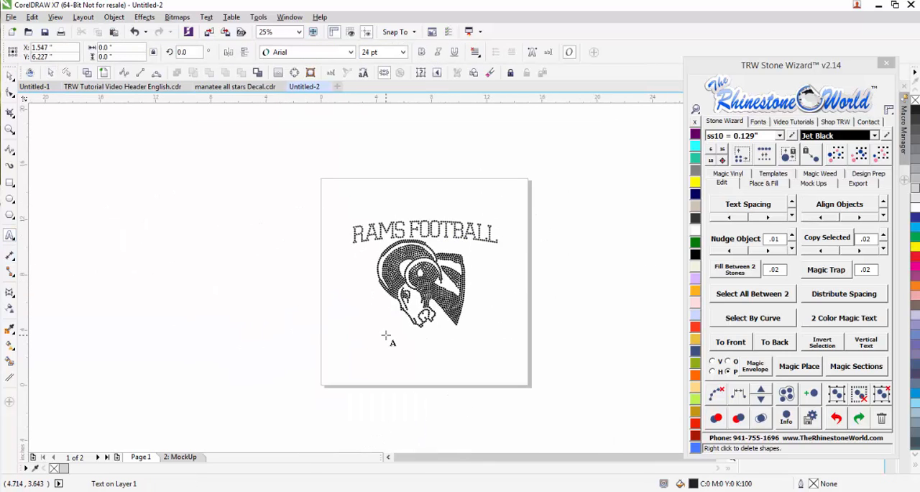
text(18)
click(9, 76)
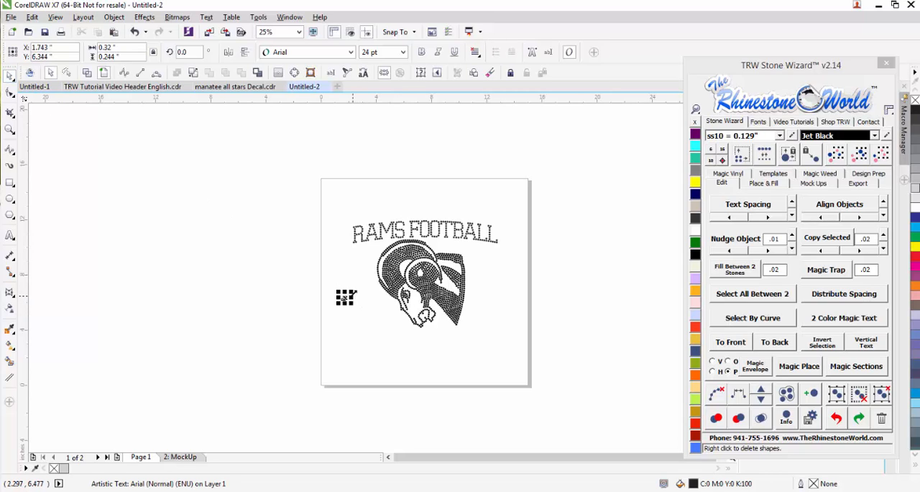
mouse_move(355, 291)
mouse_down()
mouse_move(361, 274)
mouse_move(367, 279)
mouse_up()
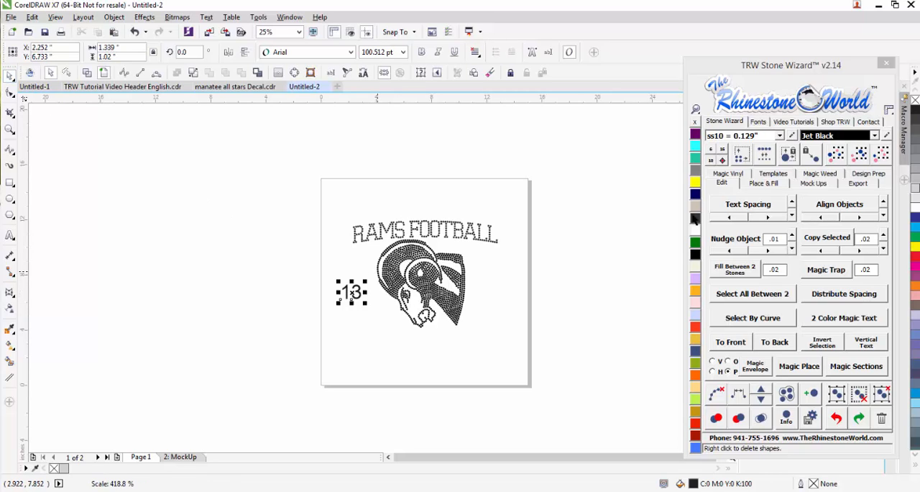
- Set the number 13 in the TRW 135 Tote RFF1 font and place a copy of it on the ram's right side
click(759, 122)
click(748, 166)
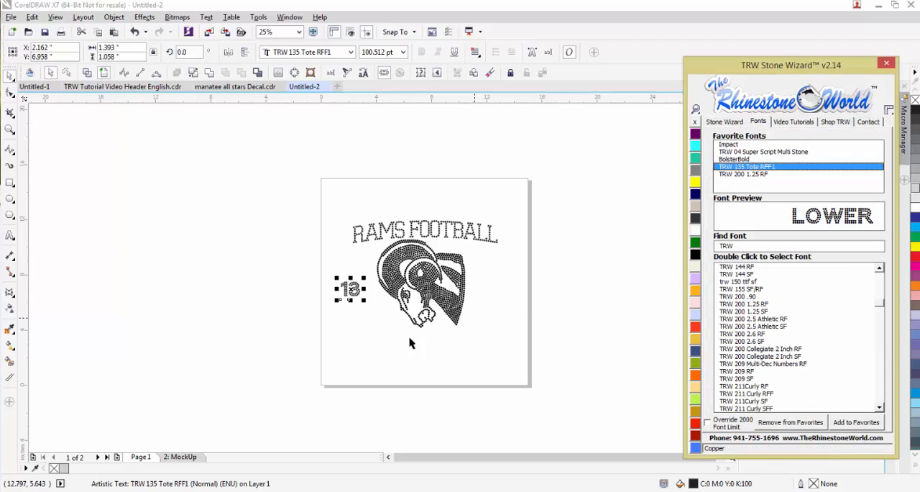
click(355, 300)
drag(517, 307, 373, 301)
right_click(367, 304)
- Change the 13 on the left side of the ram to RB
double_click(374, 301)
key(ctrl+a)
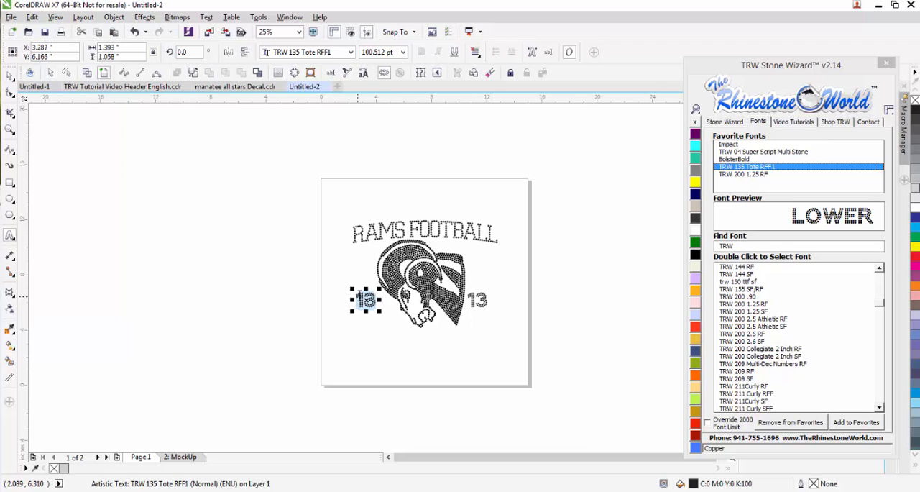
text(RB)
click(10, 78)
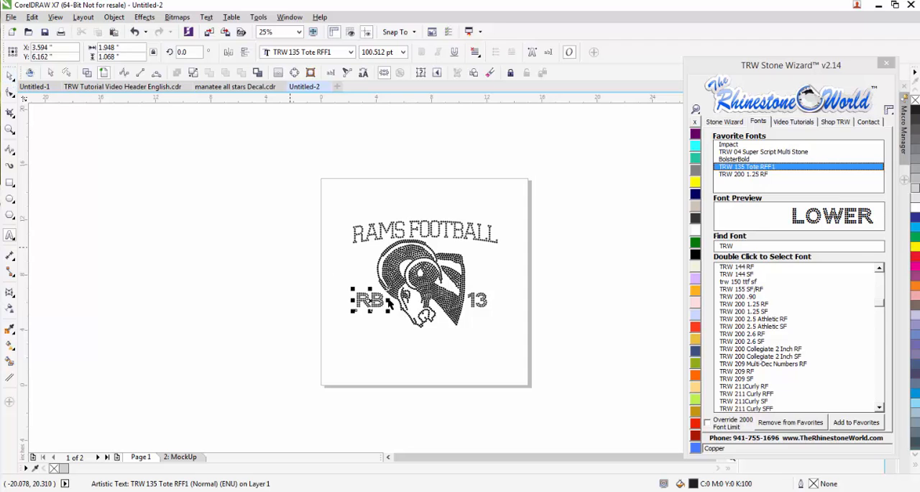
click(467, 353)
- Replace the stones of both the RB and 13 texts with ss10 stones of 0.129 inches
scroll(478, 307, up, 2)
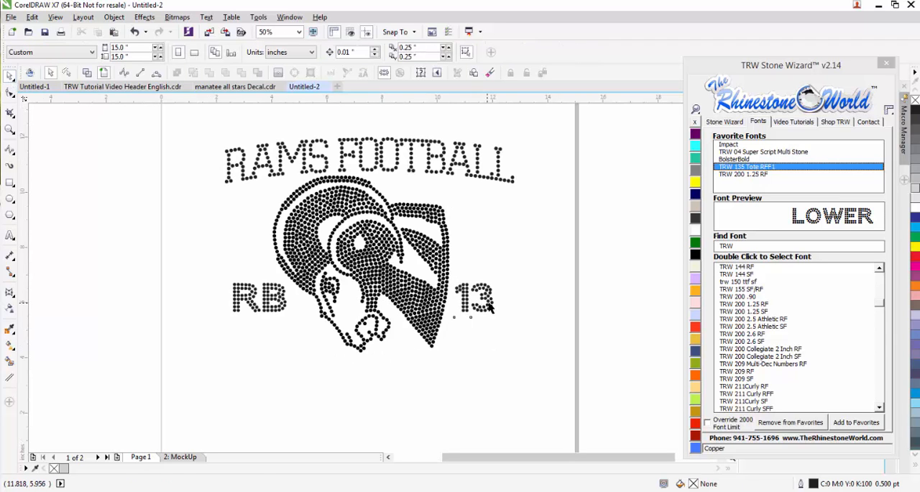
click(491, 308)
shift+click(279, 309)
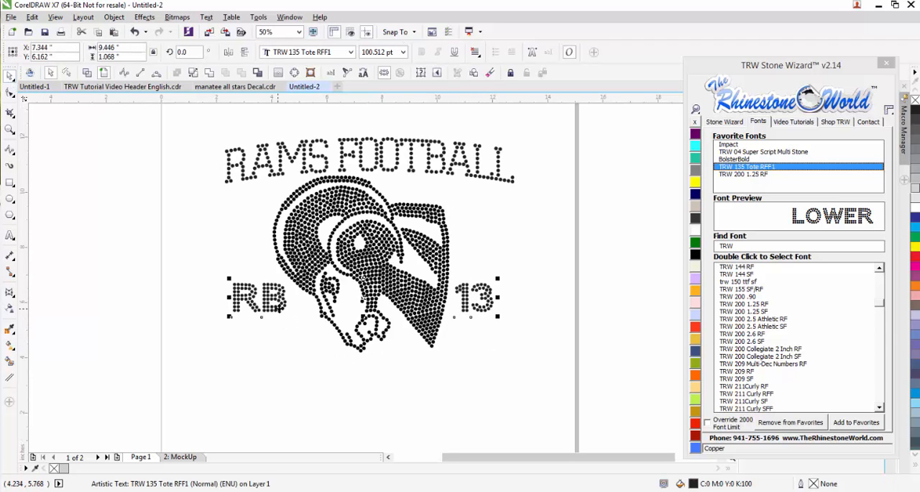
click(725, 121)
click(711, 162)
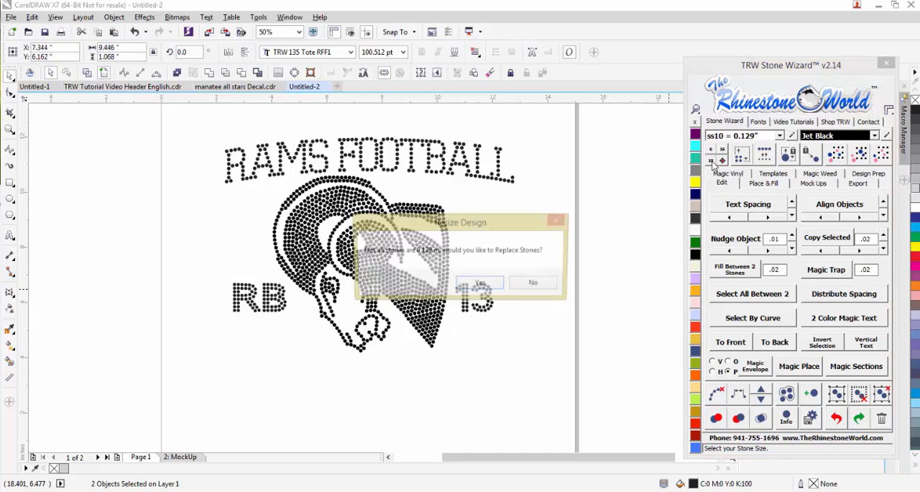
click(481, 287)
- Nudge the RB lettering slightly right toward the ram to even out the spacing with the 13
drag(526, 277, 483, 309)
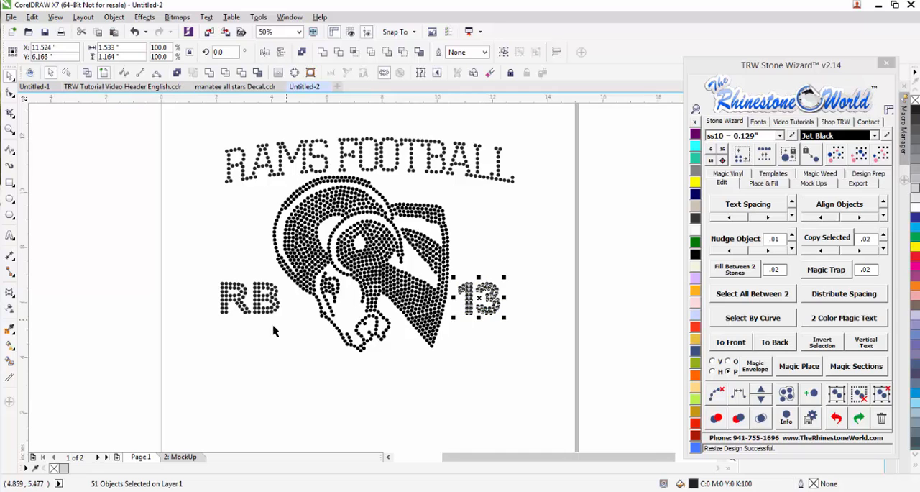
drag(190, 331, 284, 277)
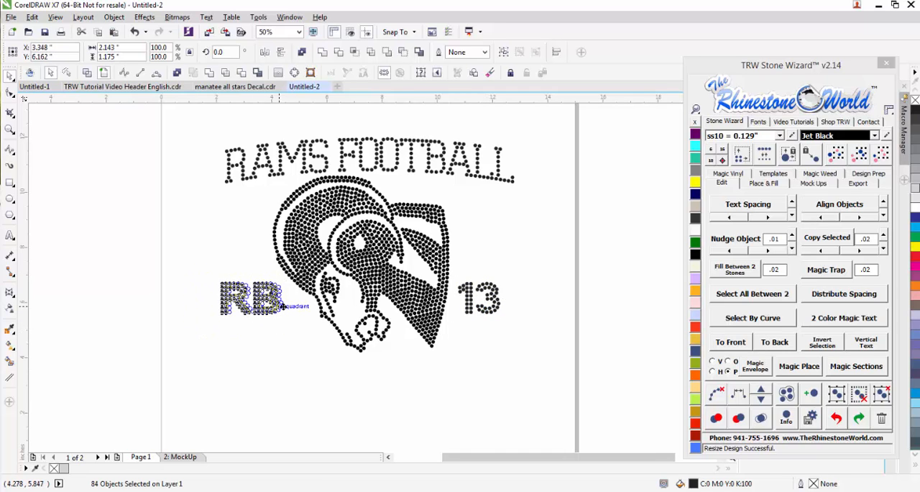
scroll(284, 306, up, 1)
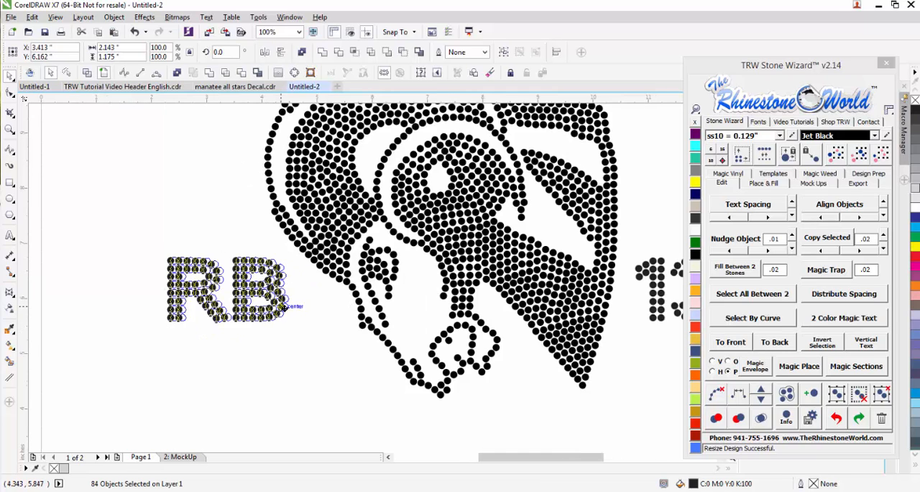
key(Right)
click(302, 363)
scroll(291, 338, down, 2)
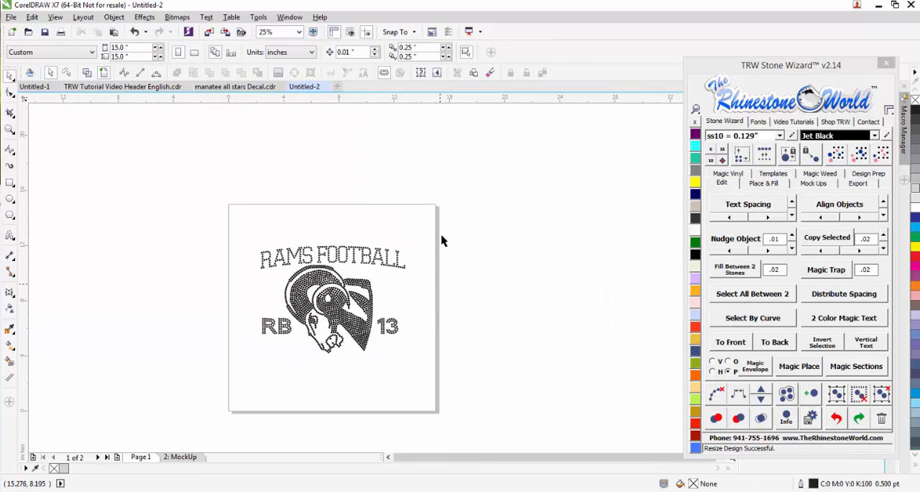
- Recolor all stones of the complete design, including the ram and all lettering, as Crystal
drag(213, 348, 197, 384)
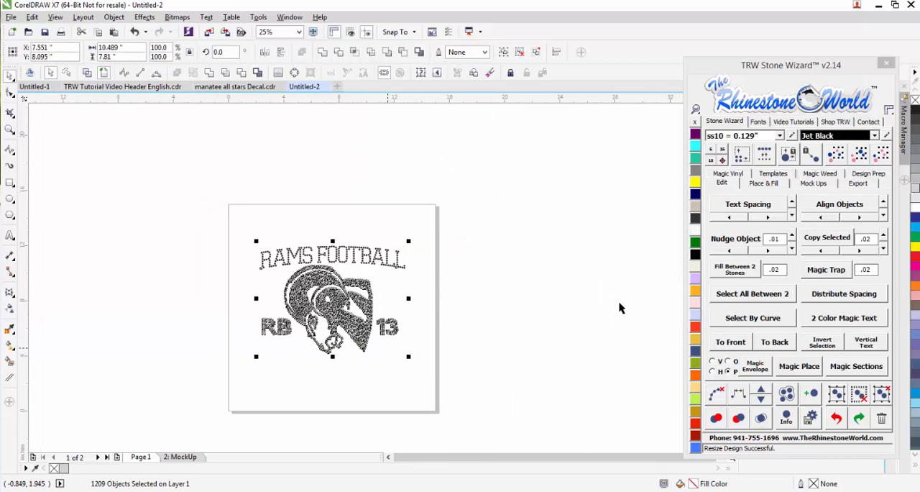
click(696, 240)
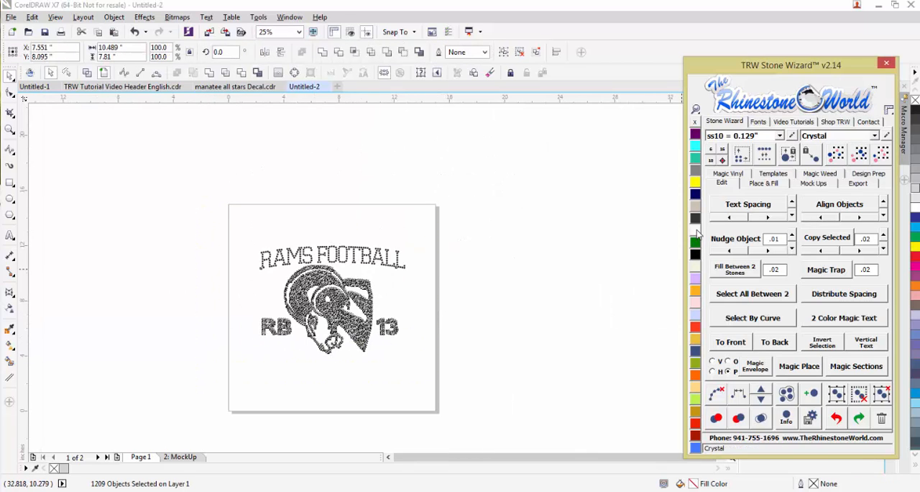
- Create a Women's Long Sleeve Front mockup of the design titled Rams Football Shirt Design, using the TRW Logo option
click(813, 184)
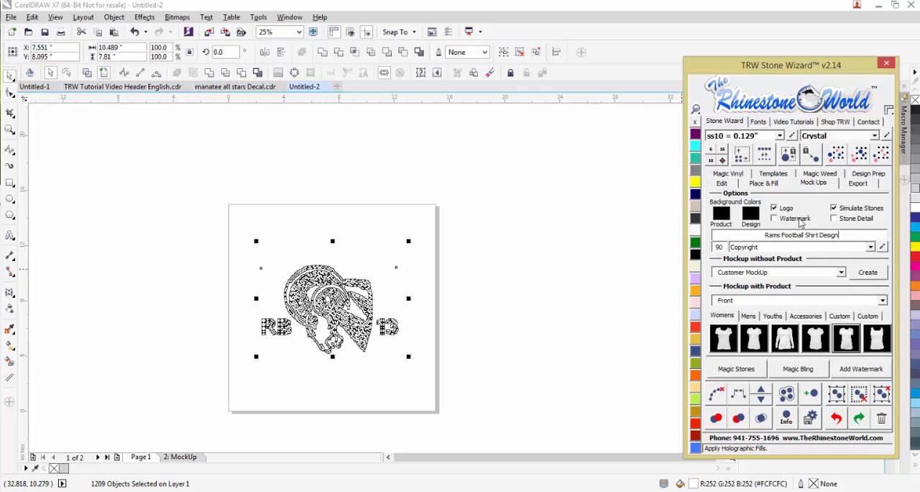
click(788, 344)
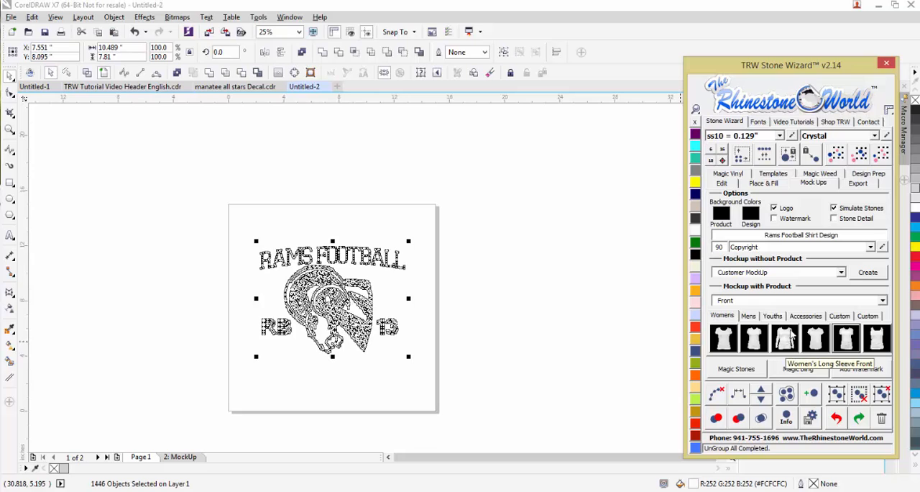
click(871, 248)
click(844, 257)
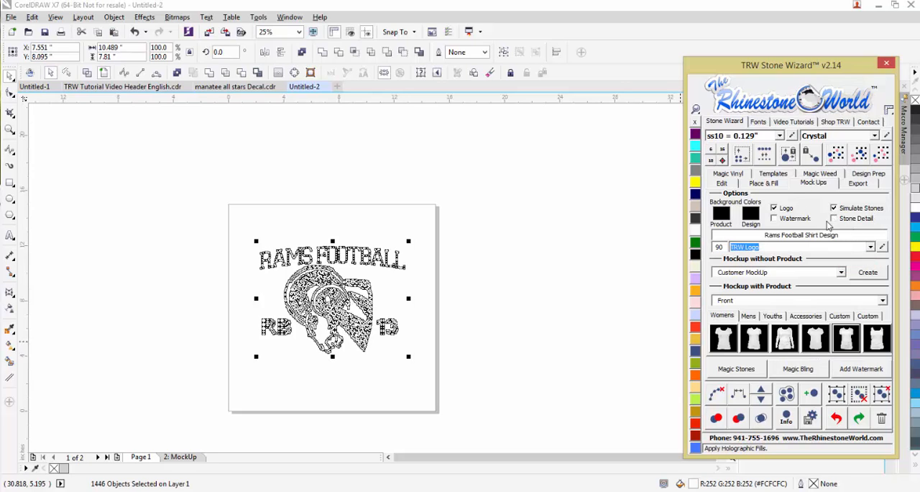
click(782, 345)
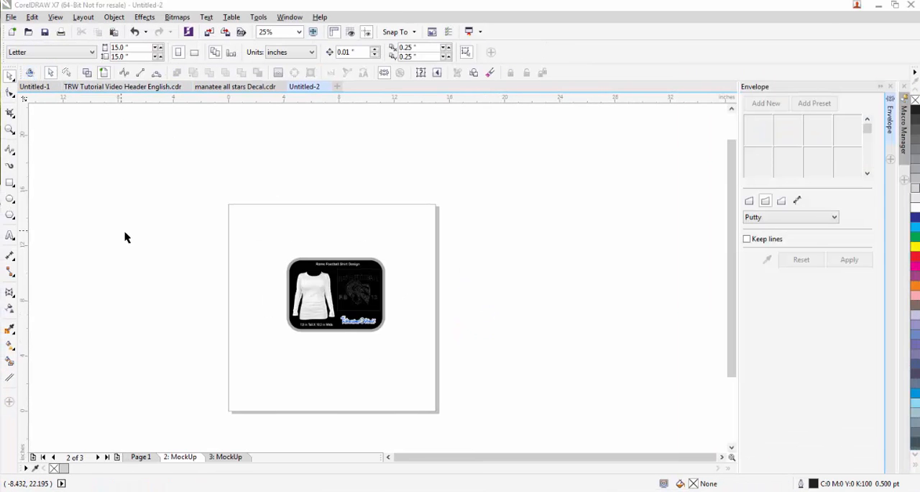
- Fill the mockup's product background with gray and recolor the long-sleeve shirt as Jet Black
scroll(356, 291, up, 3)
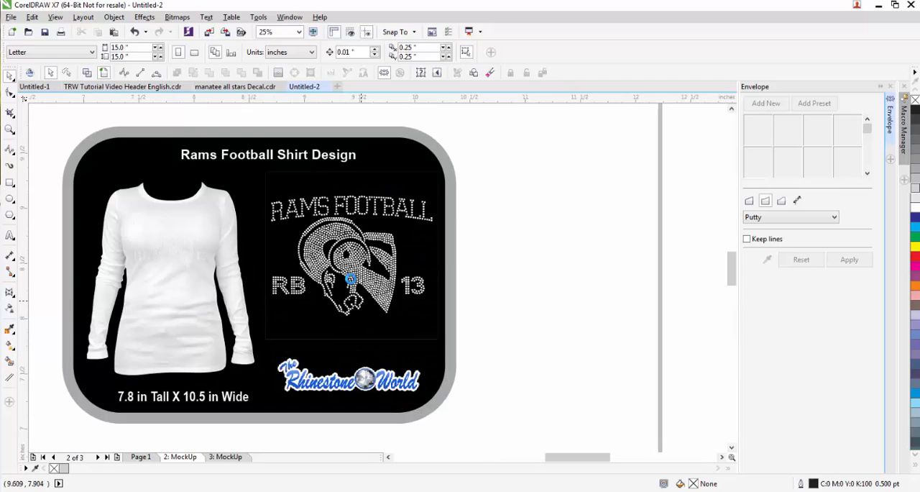
scroll(350, 279, up, 6)
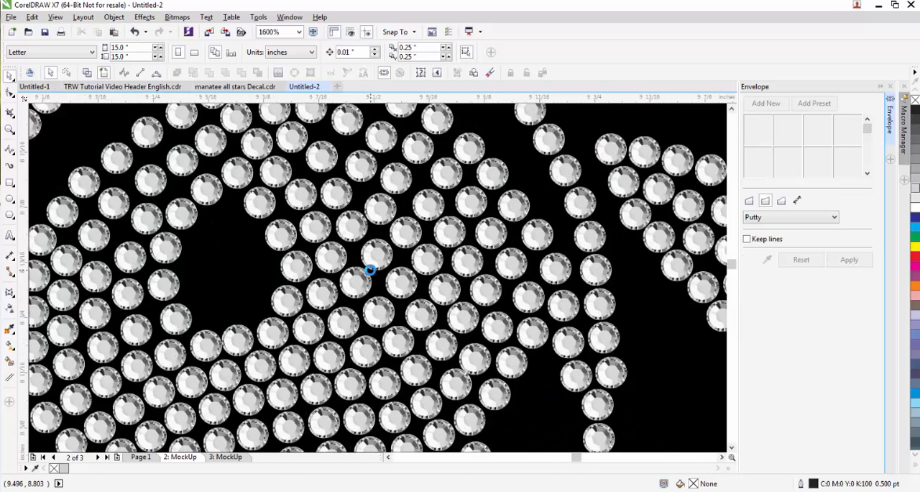
scroll(454, 245, down, 3)
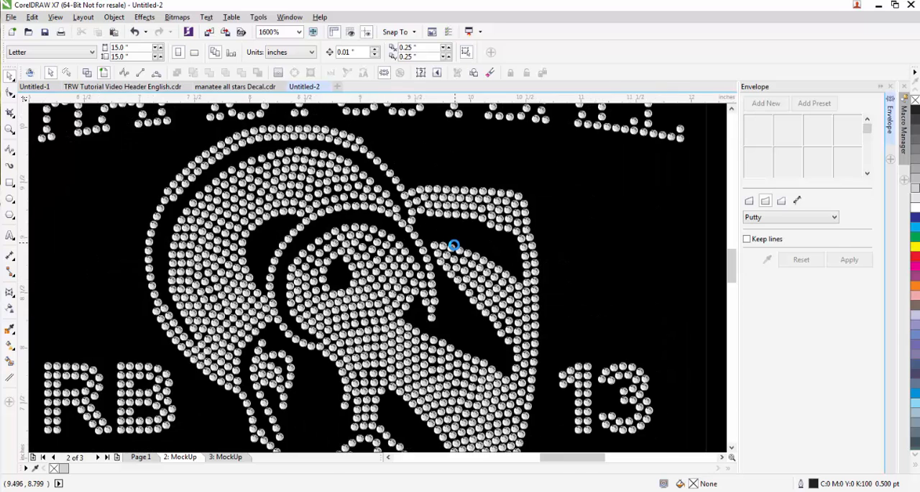
scroll(455, 245, down, 2)
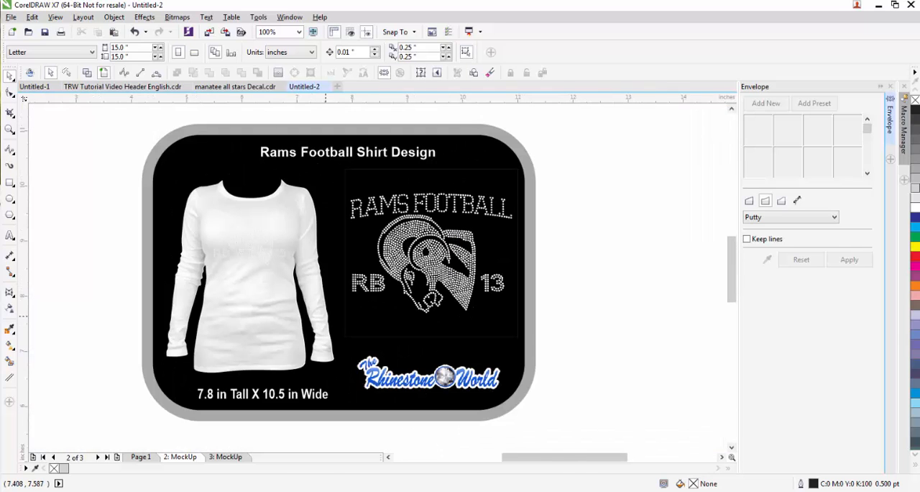
drag(919, 35, 692, 55)
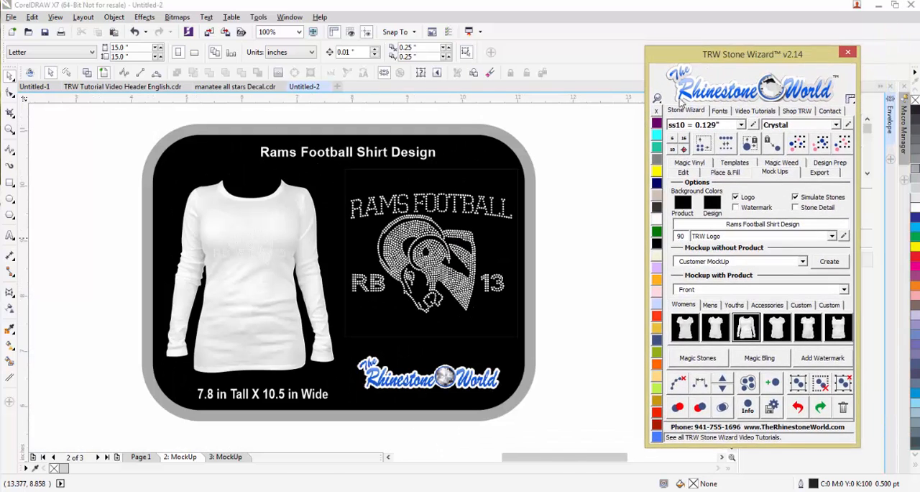
click(84, 321)
click(177, 277)
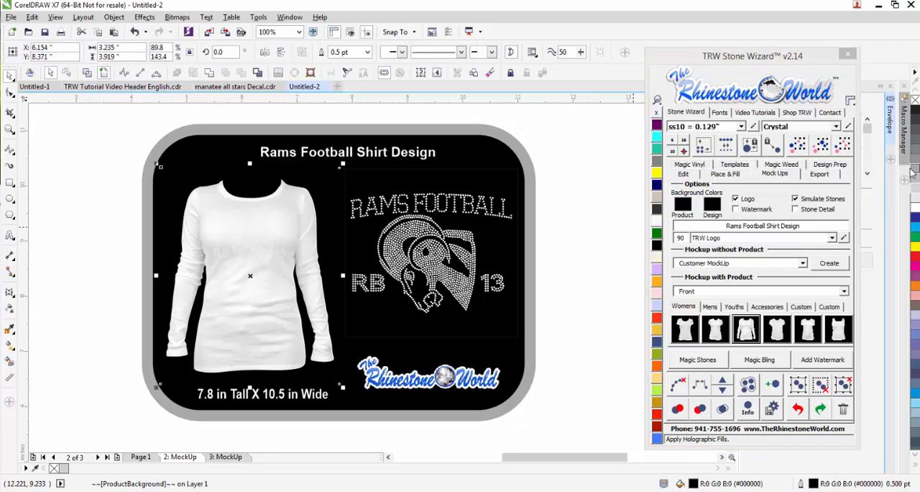
click(224, 321)
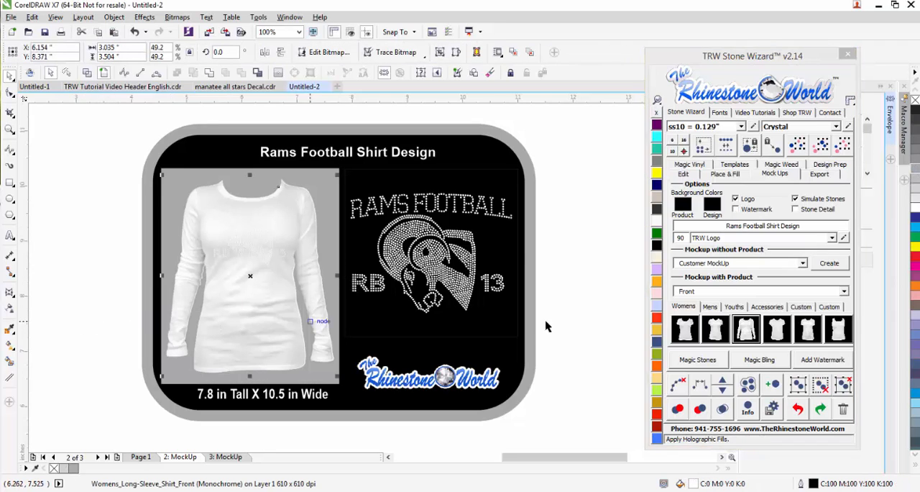
click(656, 220)
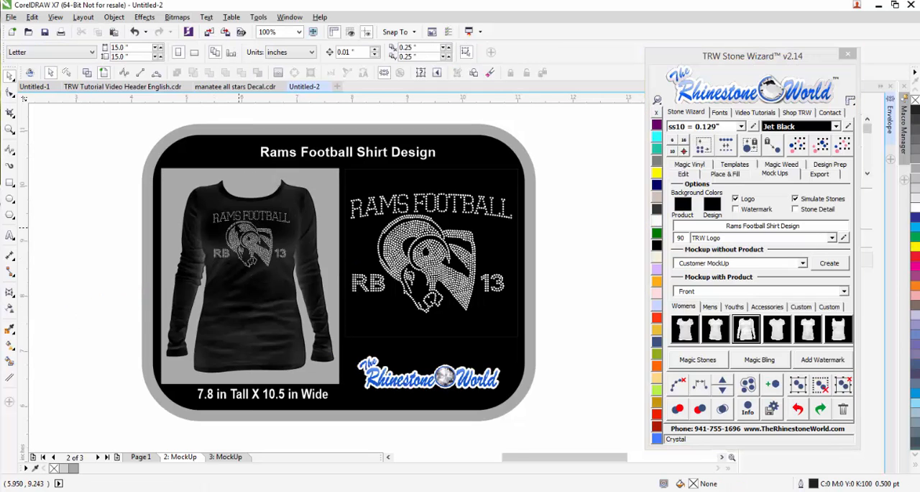
- Examine the rhinestones up close on the shirt and in the design preview of the mockup
scroll(240, 225, up, 3)
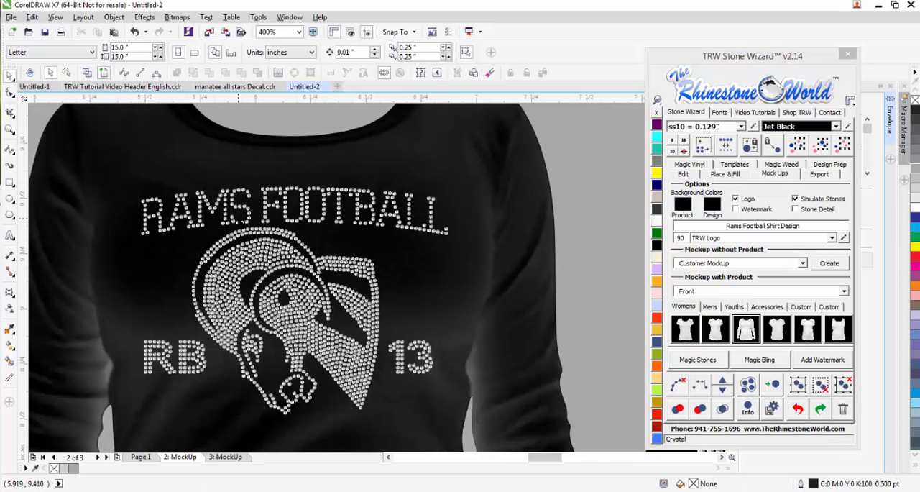
scroll(239, 219, down, 3)
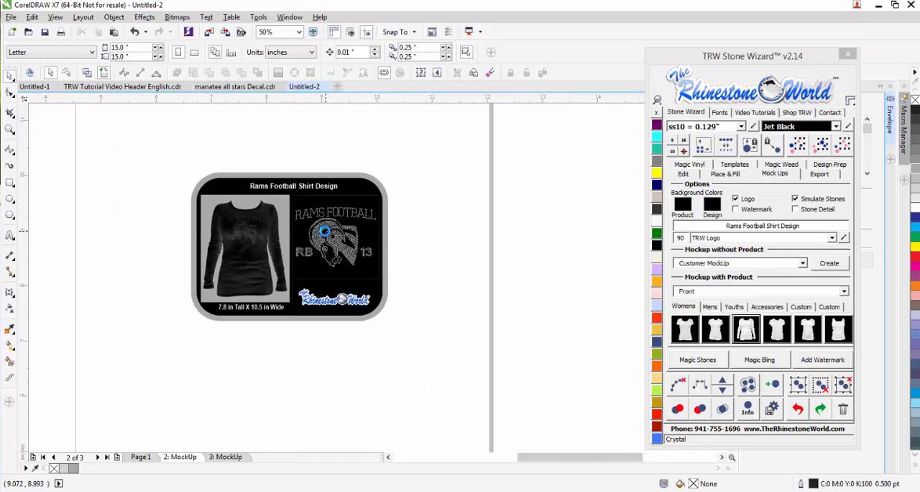
scroll(325, 231, up, 2)
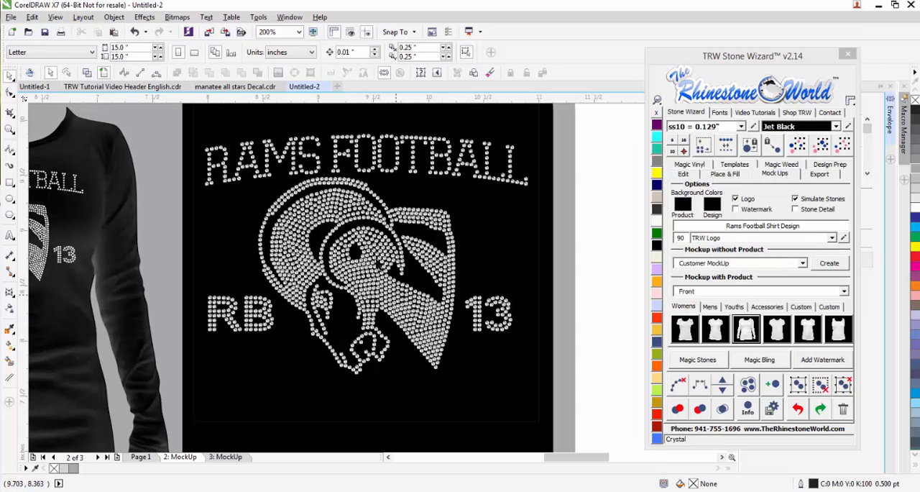
scroll(379, 275, down, 1)
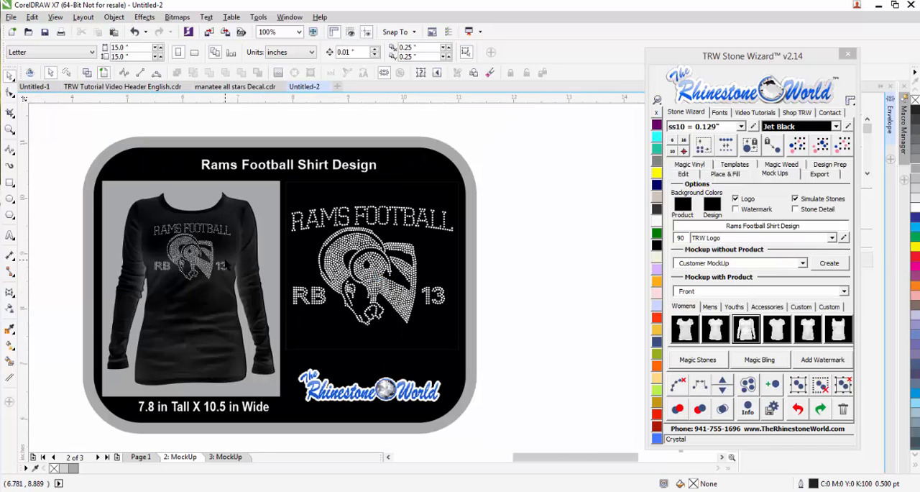
- Recolor all stones of the original Rams Football design on Page 1 as Jet Black
click(141, 457)
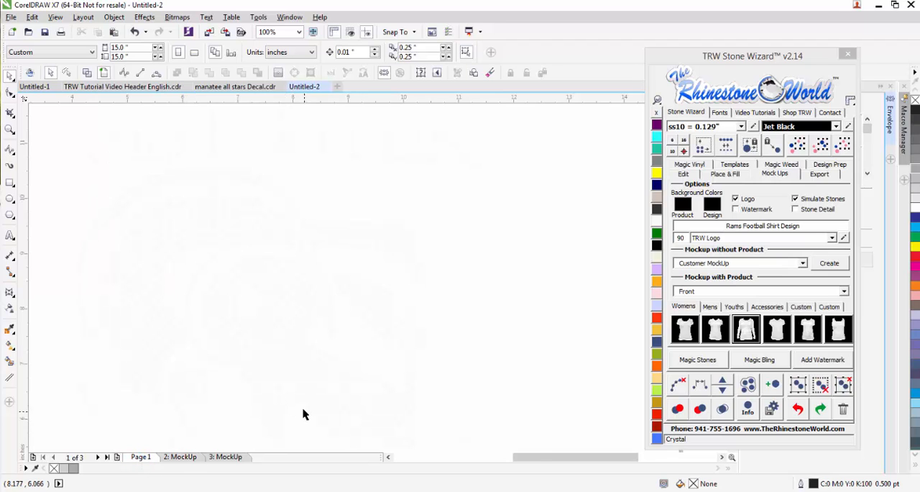
scroll(397, 329, down, 1)
drag(461, 150, 27, 432)
scroll(237, 388, down, 1)
click(564, 286)
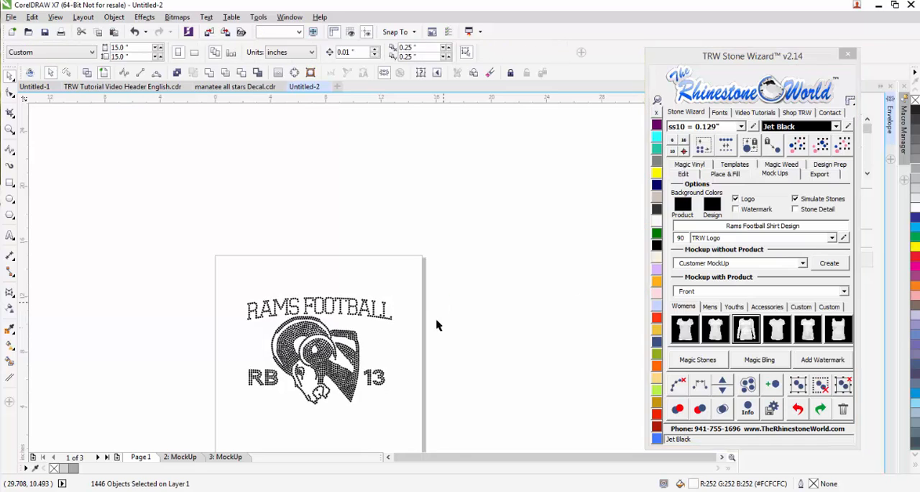
- Delete the 13 and the RB lettering beside the ram on Page 1
scroll(338, 427, up, 1)
drag(450, 290, 384, 371)
key(Delete)
drag(140, 360, 217, 310)
key(Delete)
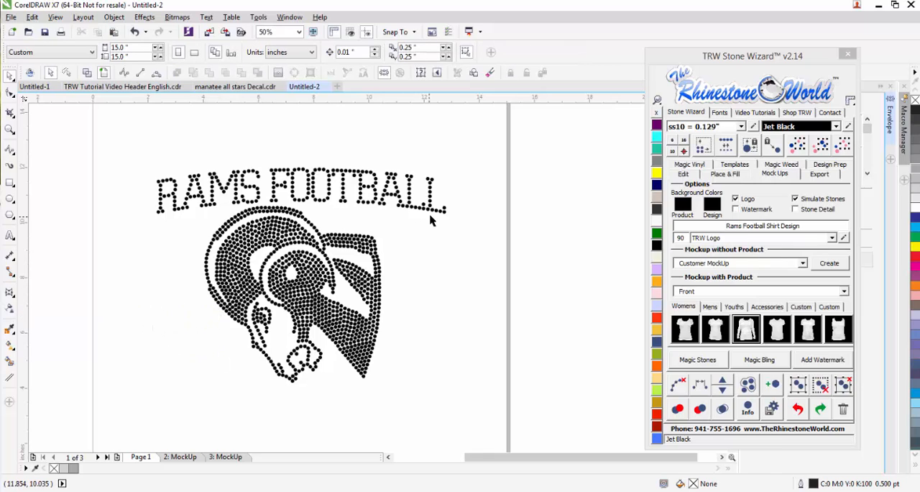
- Create a Stone 2+ Cut rhinestone template from the ram and the arched RAMS FOOTBALL lettering
scroll(432, 220, down, 1)
drag(469, 144, 253, 327)
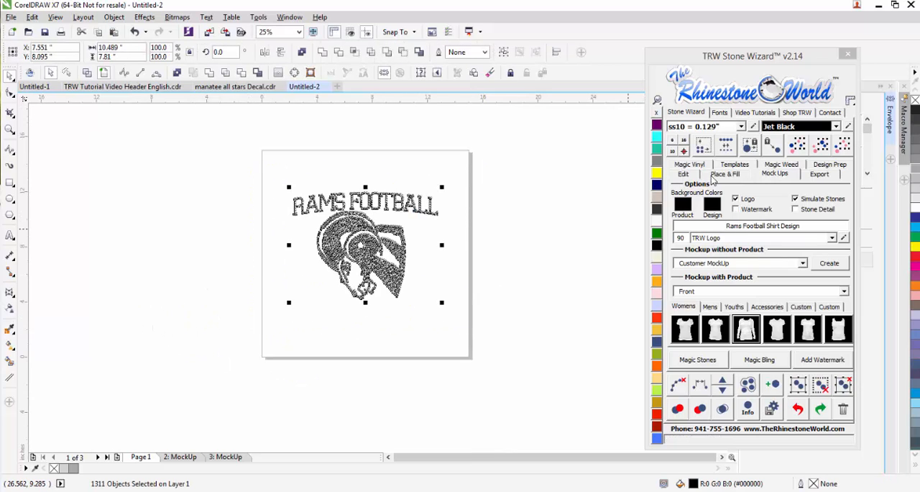
click(725, 166)
click(719, 231)
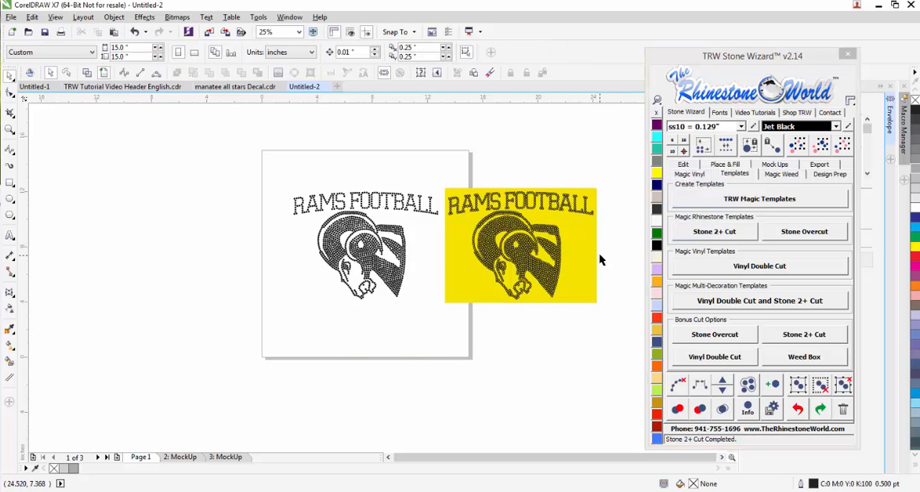
- Inspect the stone holes in the yellow cut template beside the original design
scroll(601, 259, up, 2)
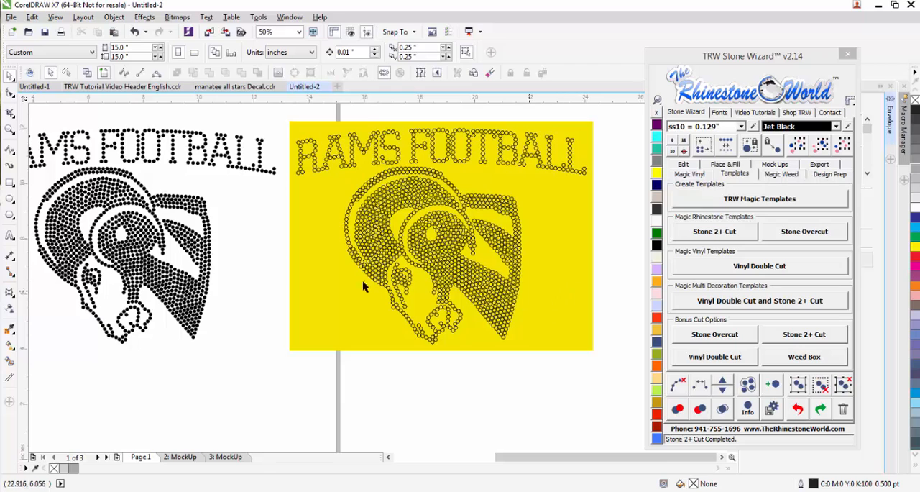
scroll(436, 290, down, 2)
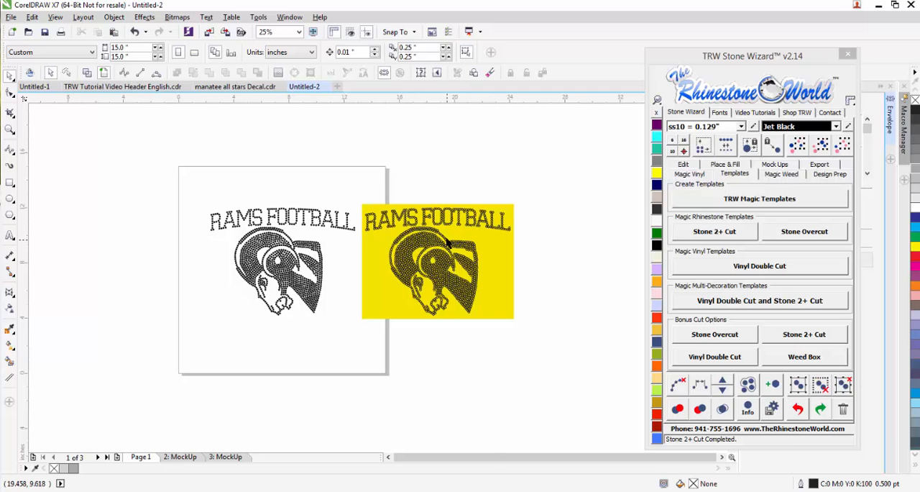
scroll(447, 244, up, 2)
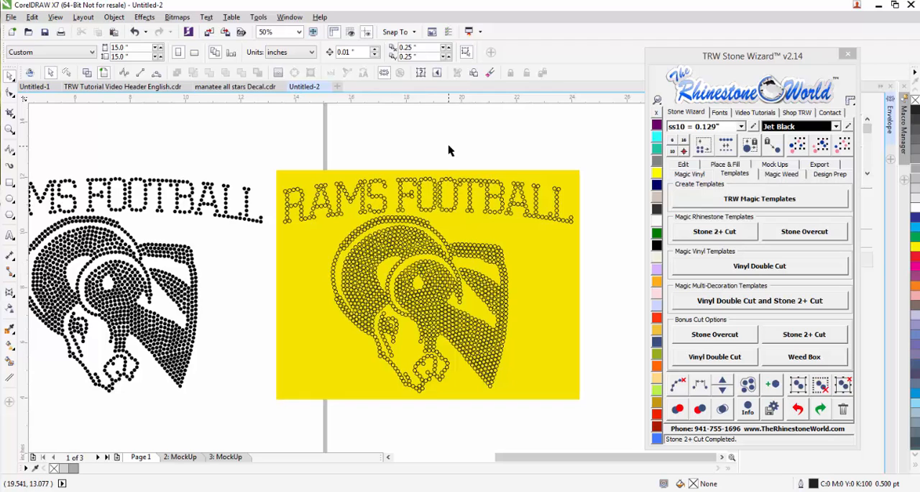
- Switch to the browser, view the TRW Cougars 2 Rhinestone Mascot product page and return to The Rhinestone World home page
scroll(423, 243, down, 2)
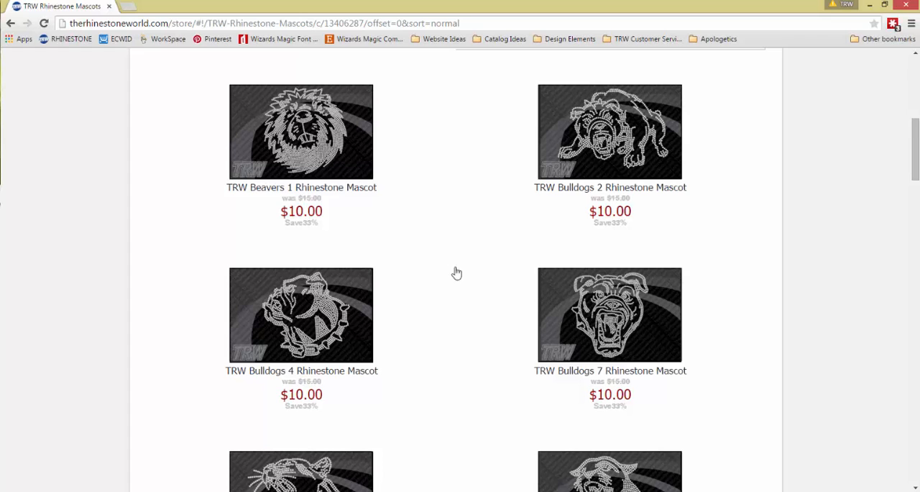
click(436, 316)
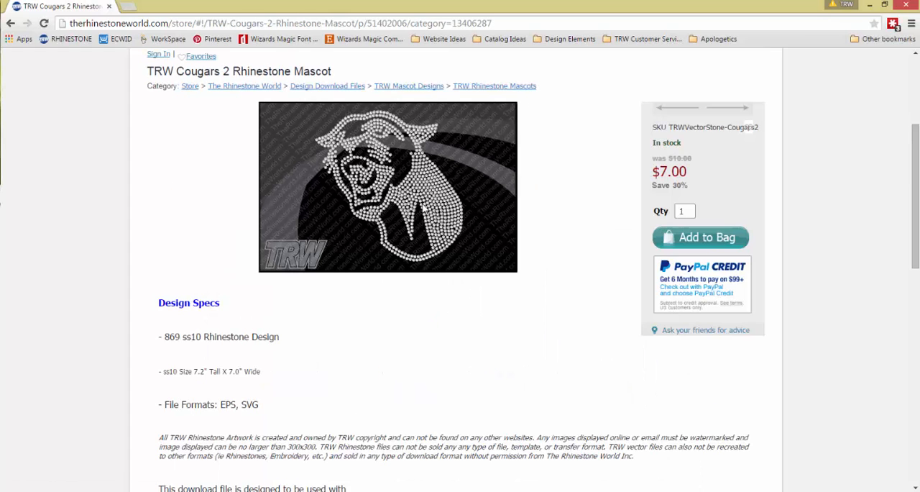
click(214, 87)
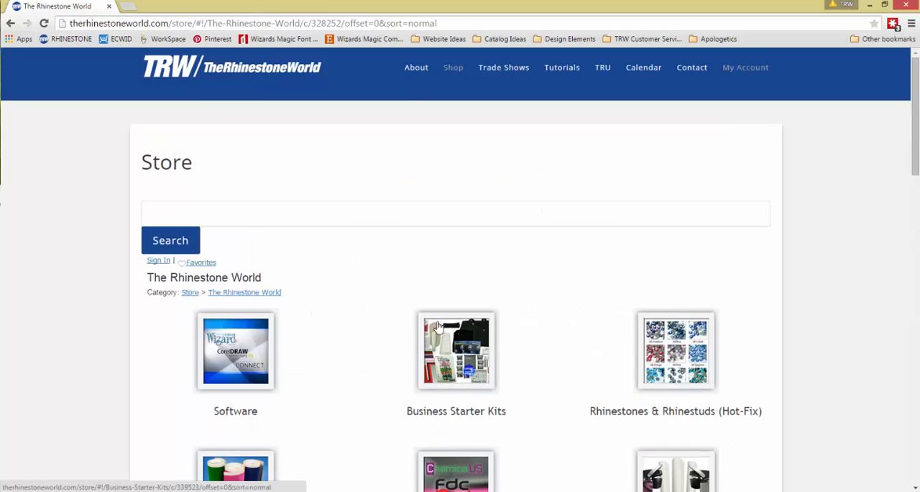
click(230, 68)
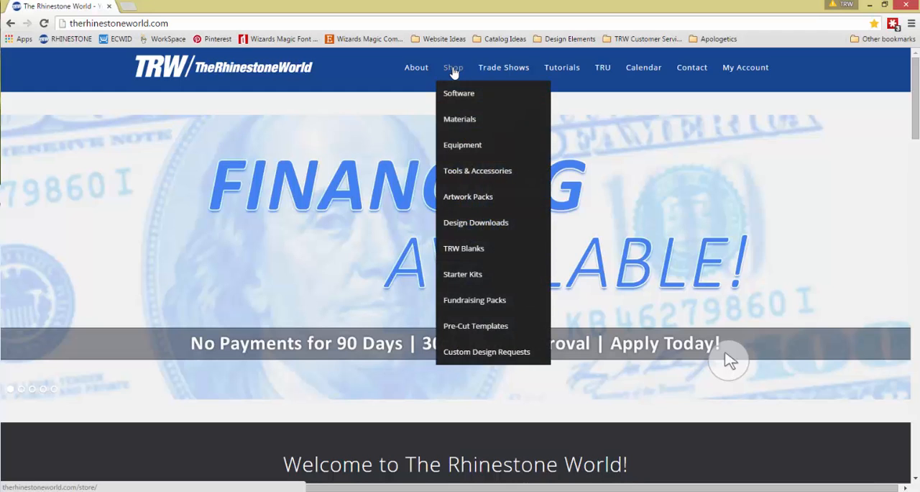
- Open the TRW Mascot Designs category of the shop's Design Downloads and look through its mascot categories
mouse_move(453, 67)
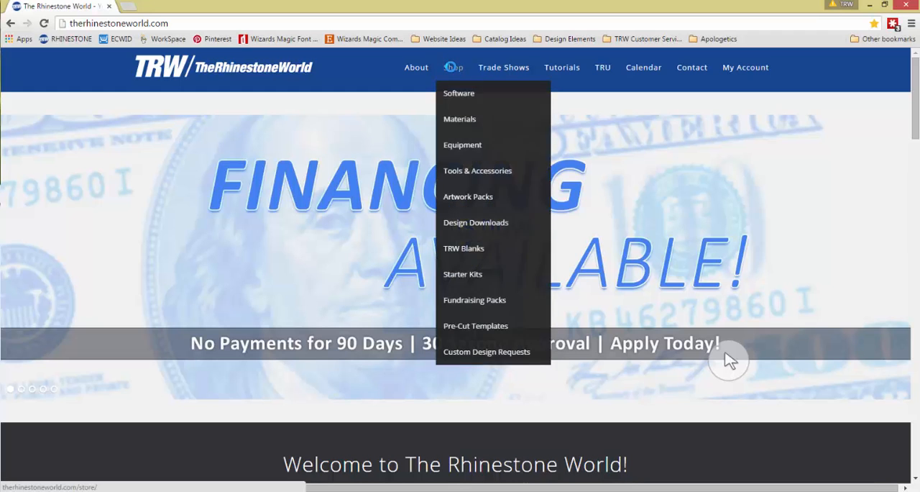
mouse_move(480, 229)
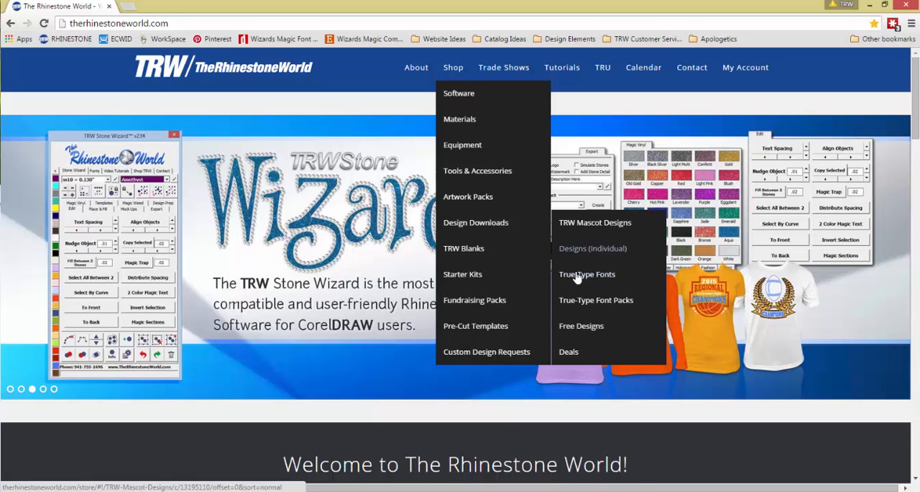
click(577, 277)
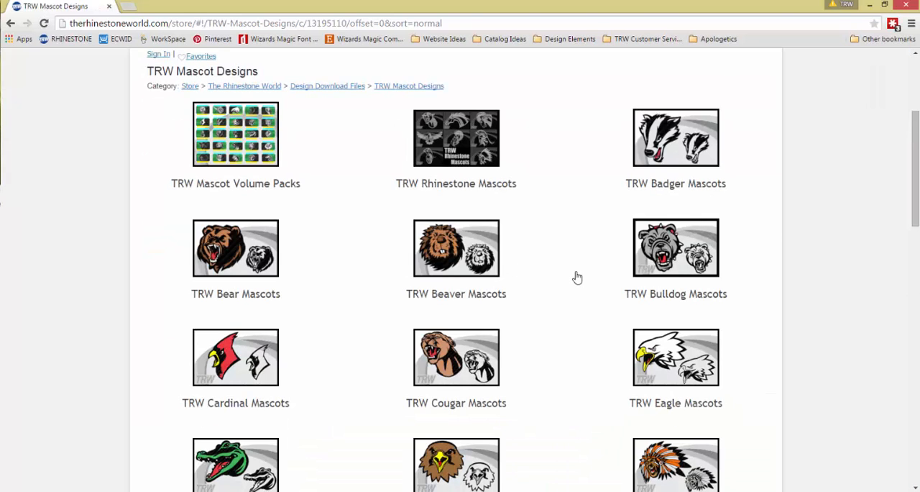
scroll(577, 277, down, 3)
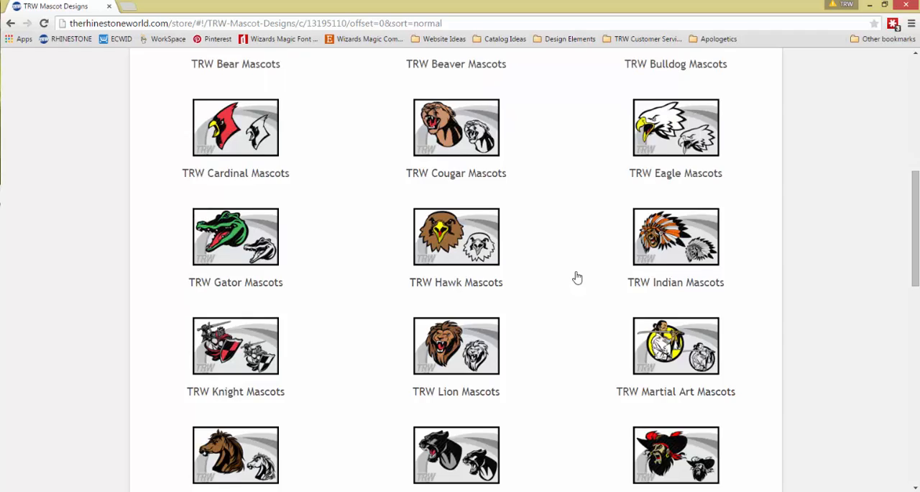
scroll(577, 278, up, 3)
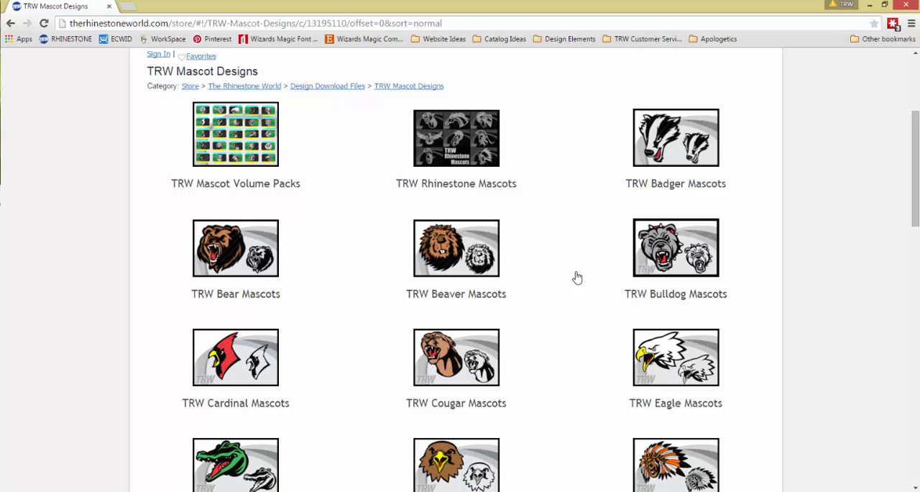
scroll(577, 278, up, 3)
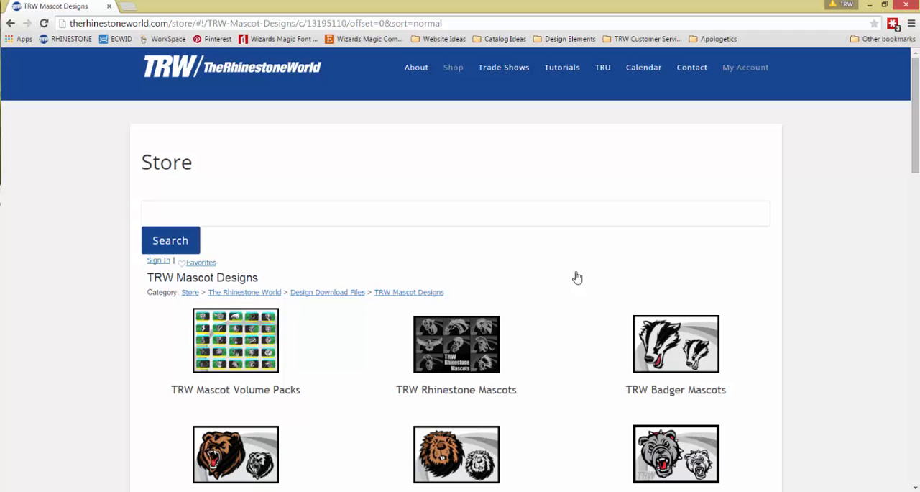